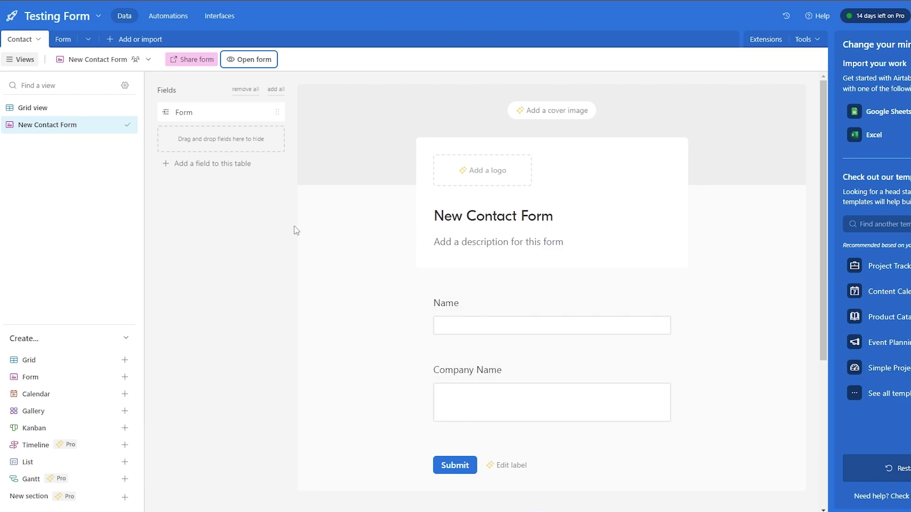
Inspect the Company Name field's settings and type options on the form builder without changing anything.
scroll(295, 230, "down", 1)
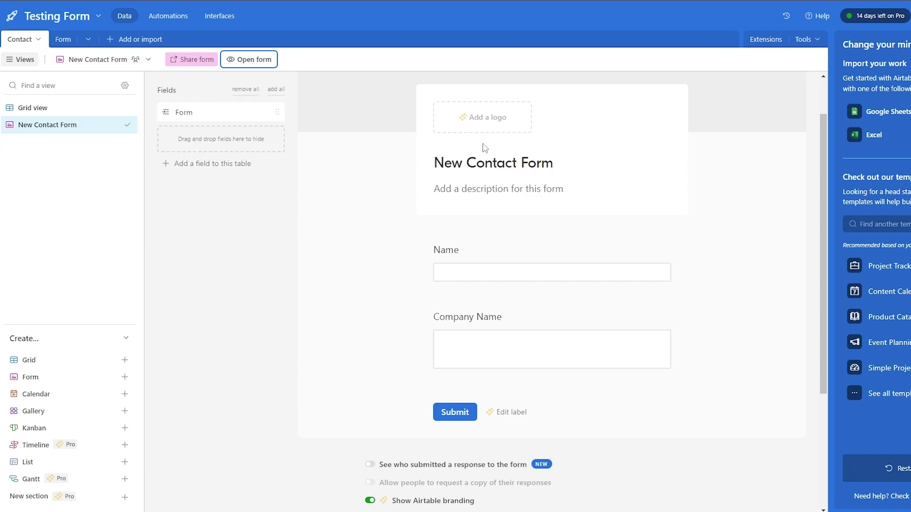
scroll(358, 213, "down", 1)
scroll(379, 232, "up", 1)
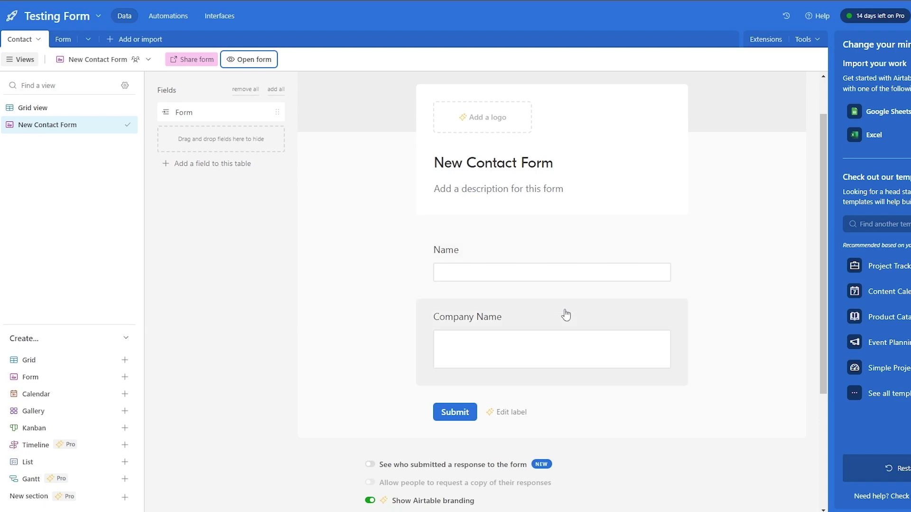
scroll(563, 256, "down", 3)
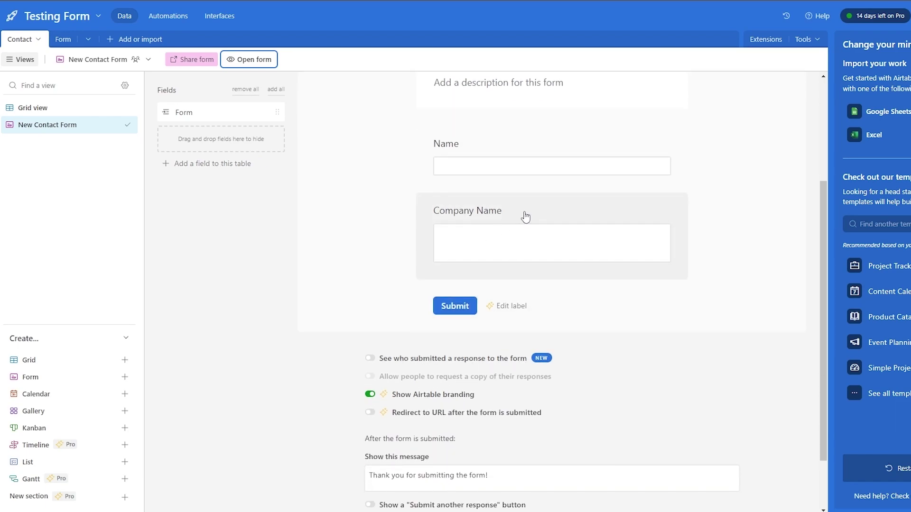
left_click(525, 217)
left_click(505, 213)
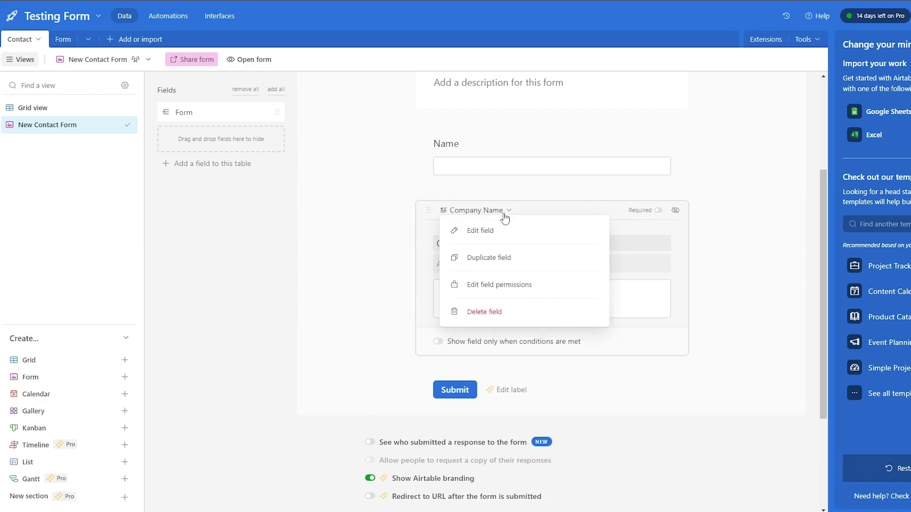
left_click(482, 236)
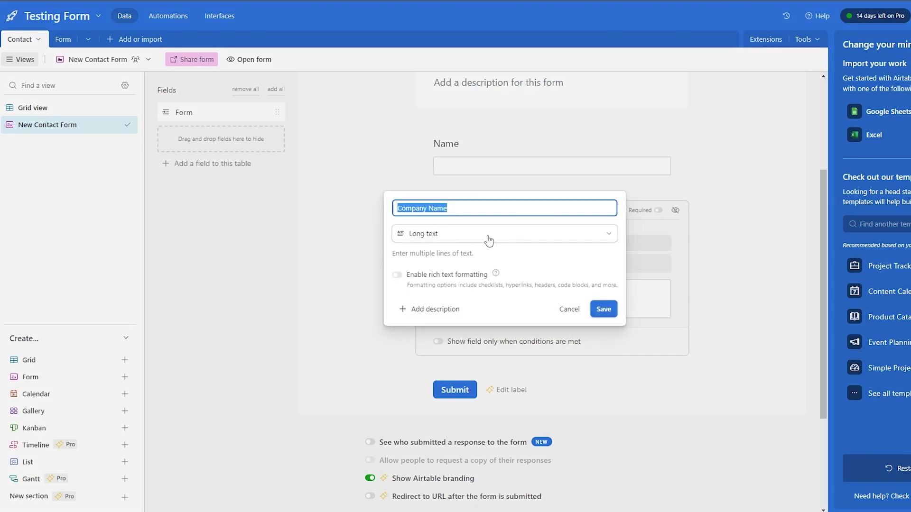
left_click(490, 240)
scroll(489, 270, "down", 2)
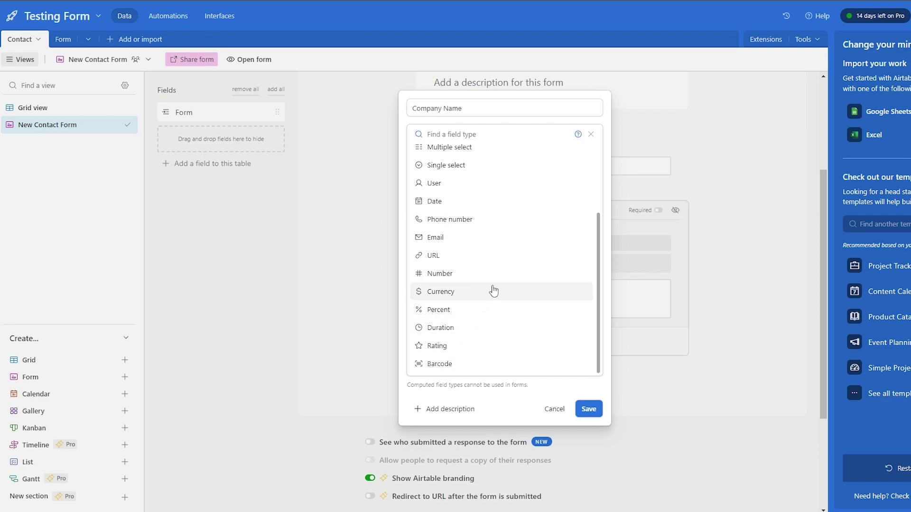
scroll(498, 258, "up", 2)
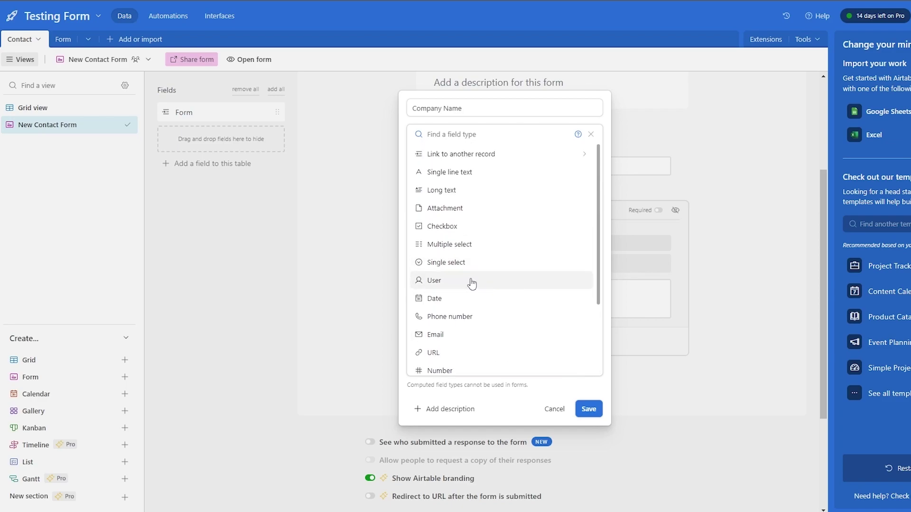
left_click(553, 409)
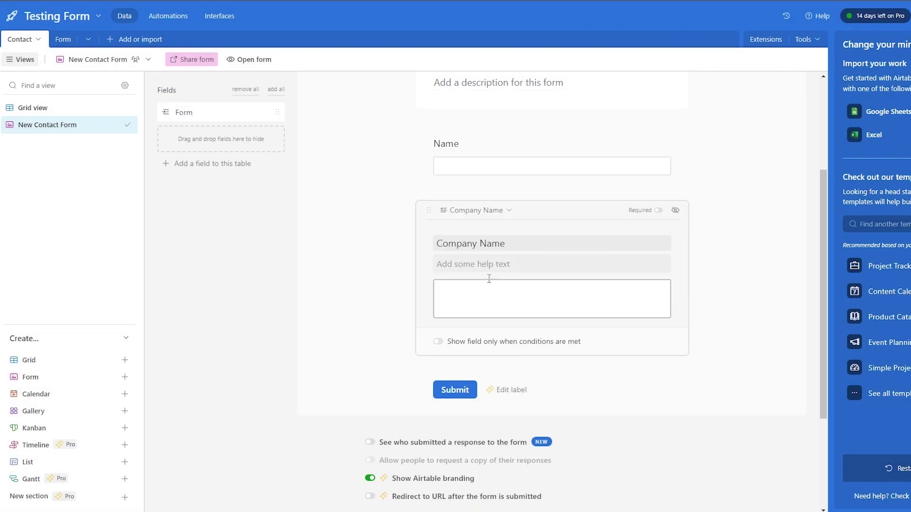
left_click(383, 256)
left_click(557, 207)
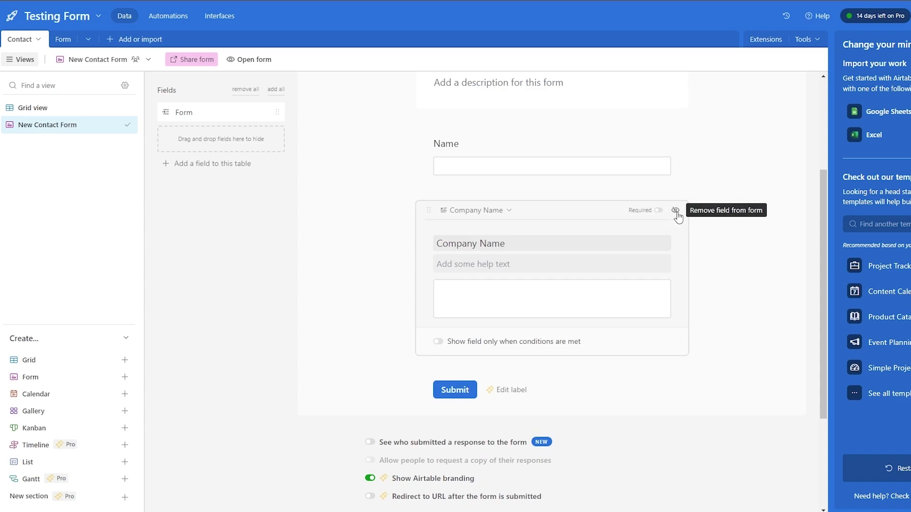
left_click(201, 220)
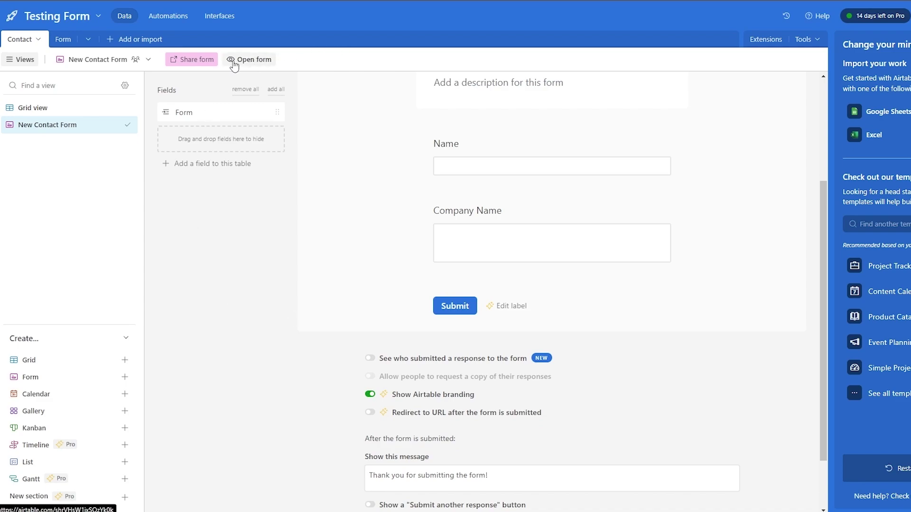
Open the live New Contact Form and try its empty Name and Company Name fields.
left_click(249, 61)
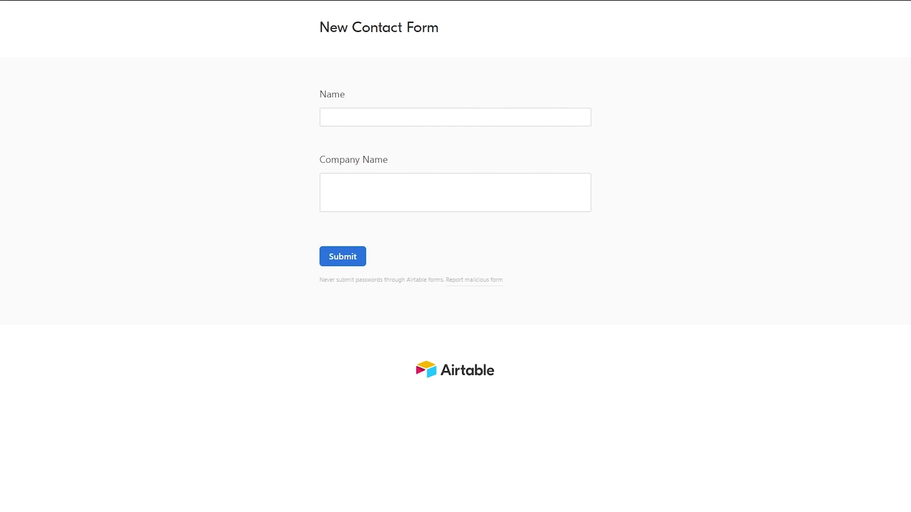
left_click(349, 113)
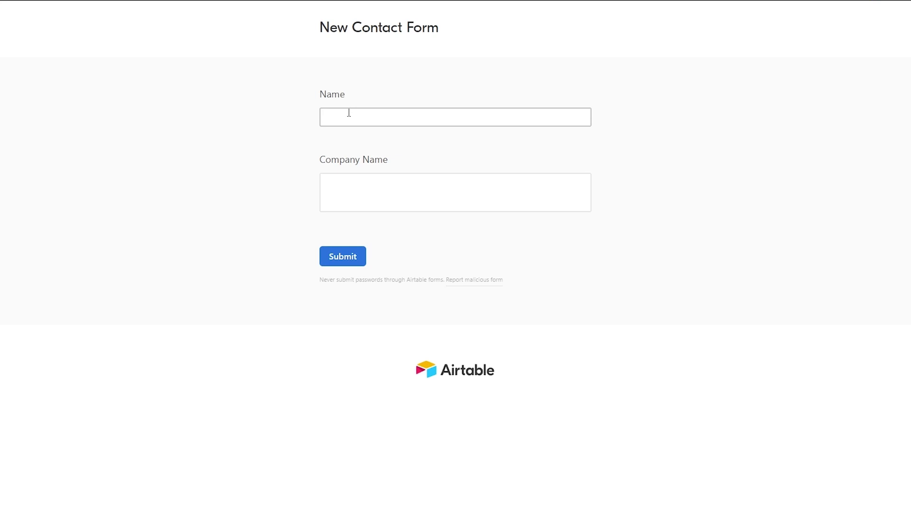
left_click(349, 187)
left_click(291, 198)
left_click(344, 118)
left_click(338, 177)
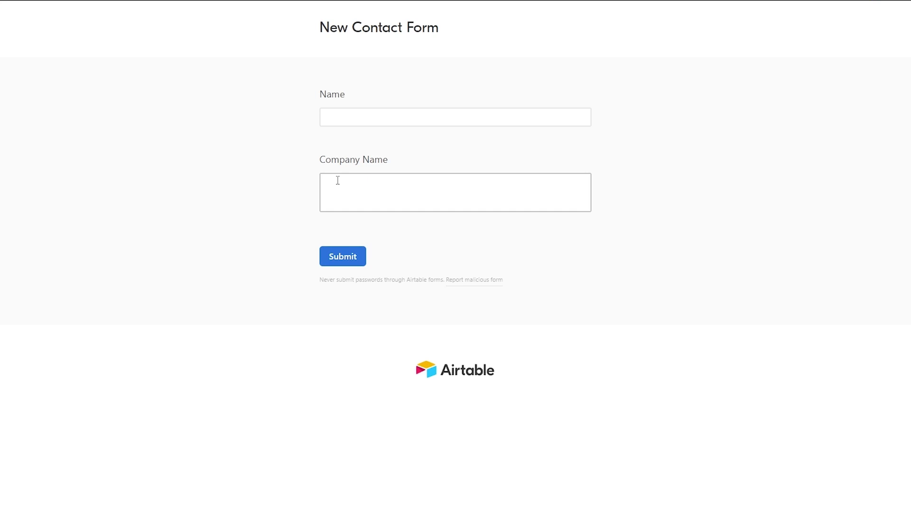
left_click(309, 29)
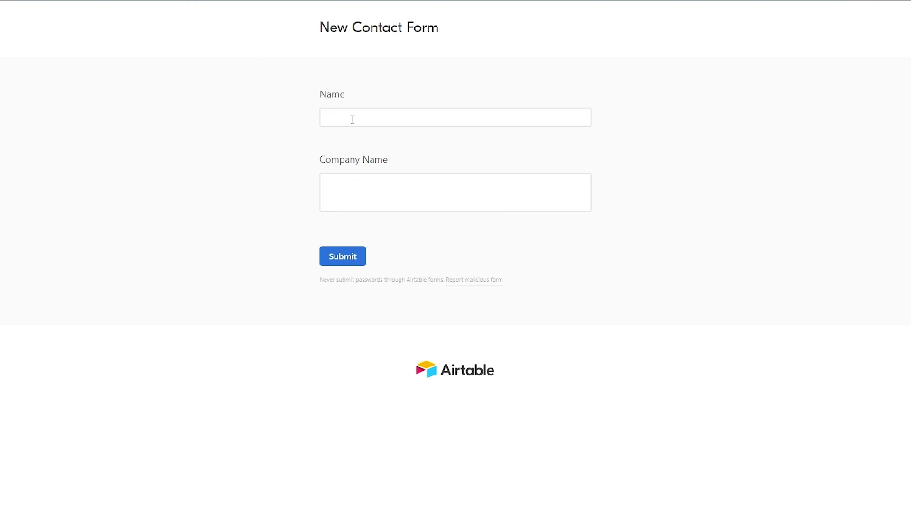
left_click(322, 98)
left_click(343, 165)
Append ?prefill_Name= to the form's web address, correcting the misspellings and removing 'First+'.
mouse_move(141, 7)
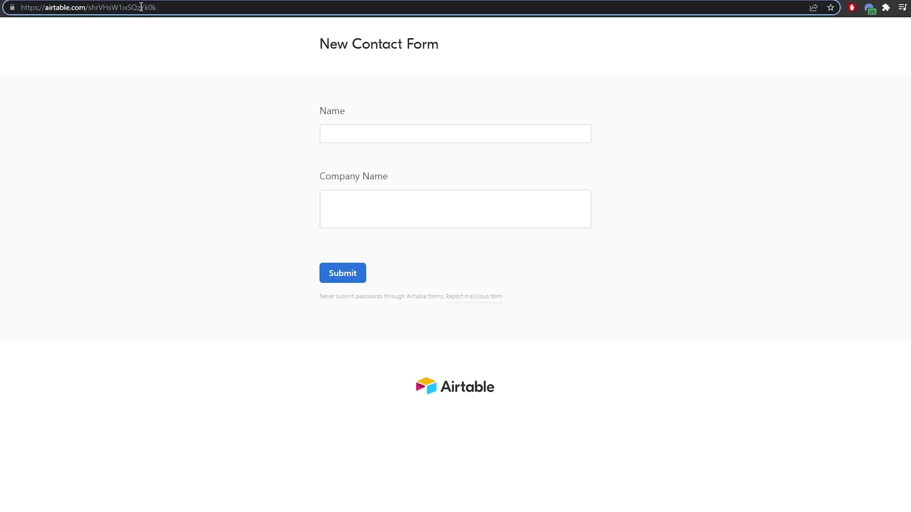
type("?")
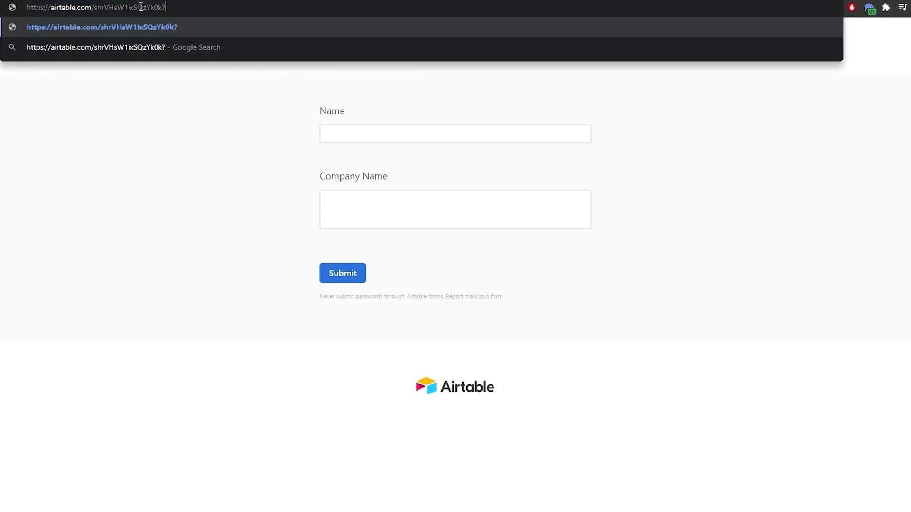
type("pref")
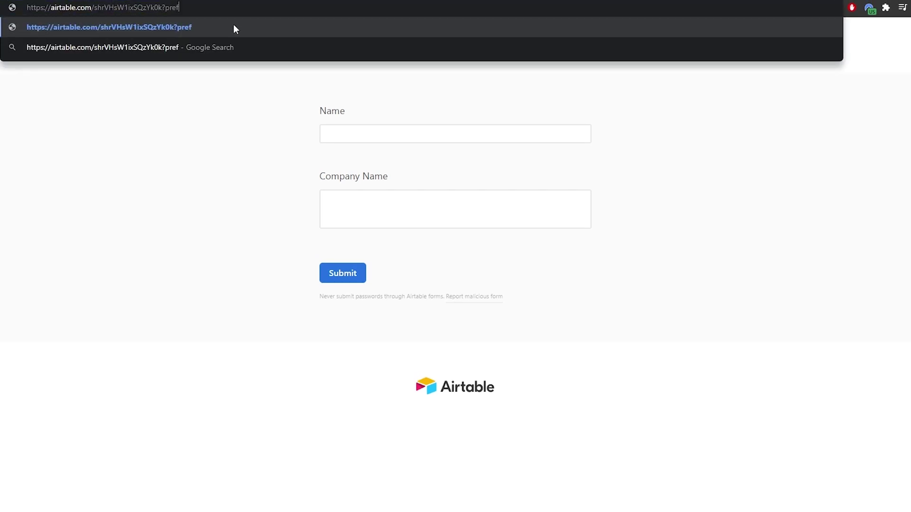
type("ill_")
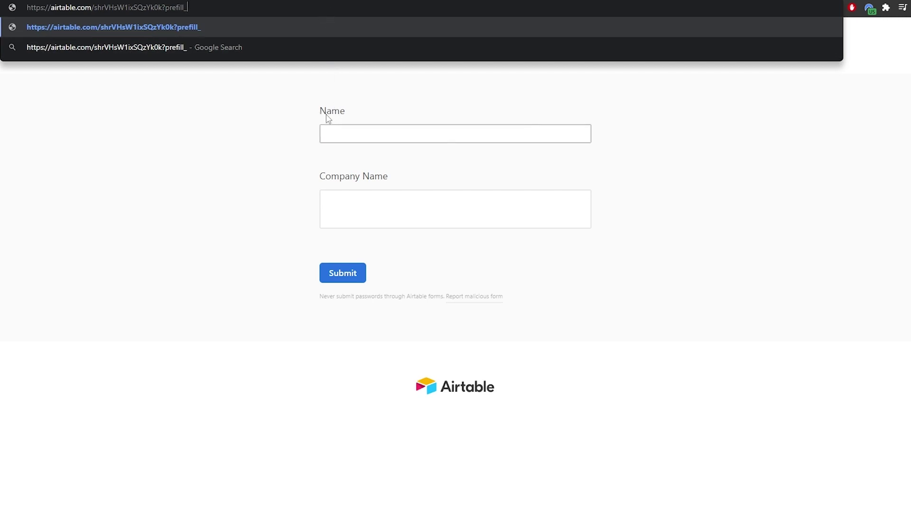
type("Nmae")
key("BackSpace")
key("BackSpace")
key("BackSpace")
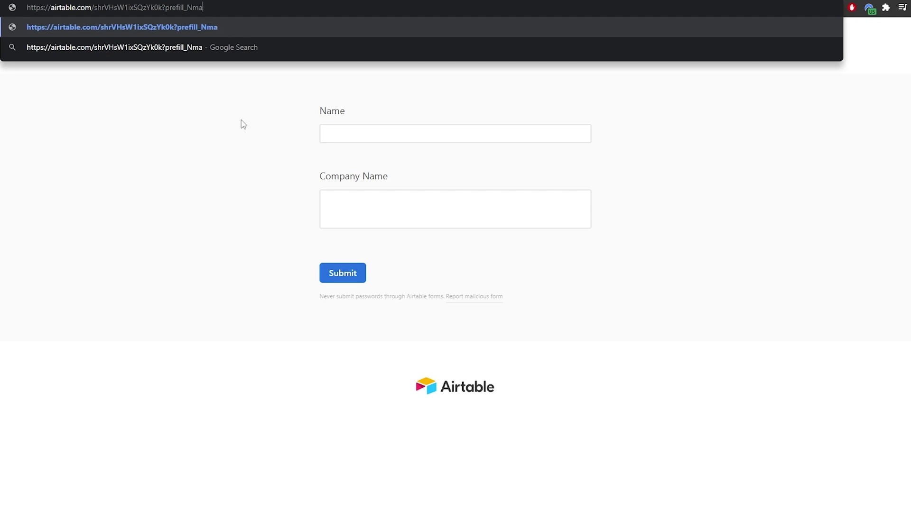
type("ame")
key("BackSpace")
key("BackSpace")
key("BackSpace")
key("BackSpace")
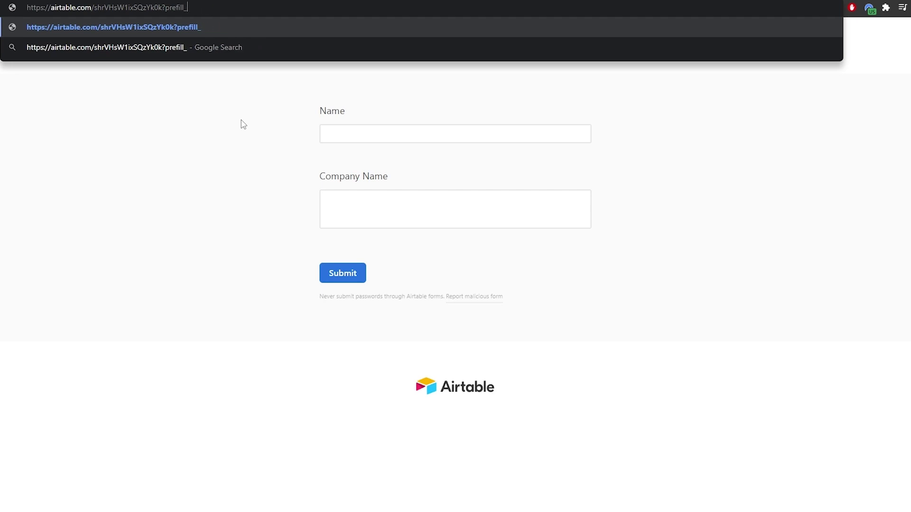
type("First")
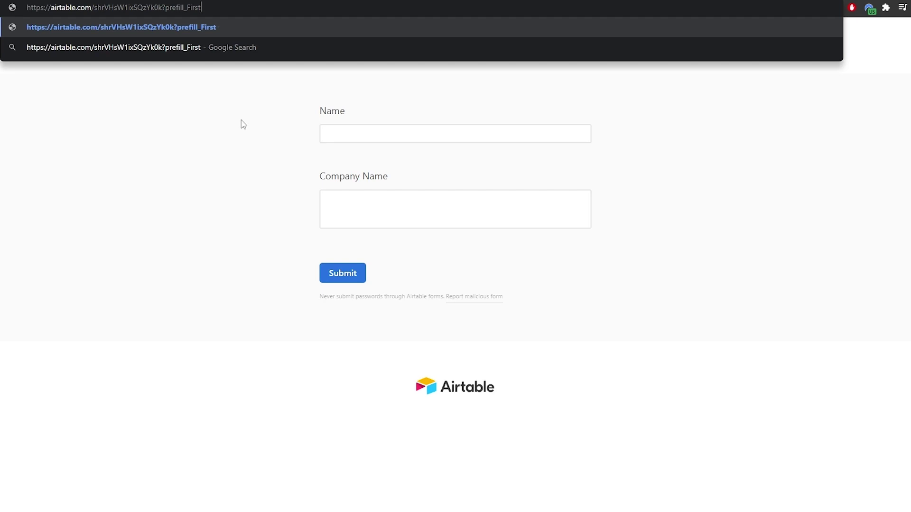
type("+Nmae =")
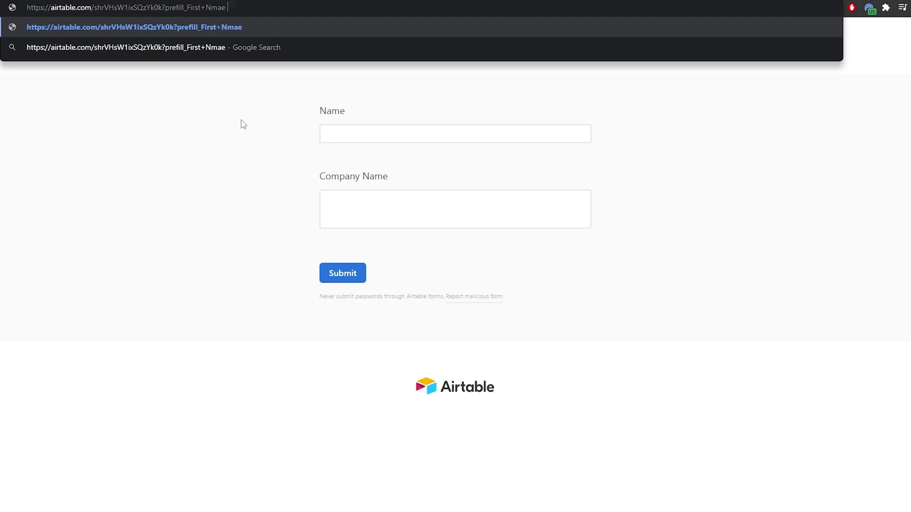
key("BackSpace")
key("BackSpace")
key("BackSpace")
key("BackSpace")
key("BackSpace")
type("ame=")
key("shift+Left")
key("shift+Left")
key("shift+Left")
key("shift+Left")
key("shift+Left")
key("shift+Left")
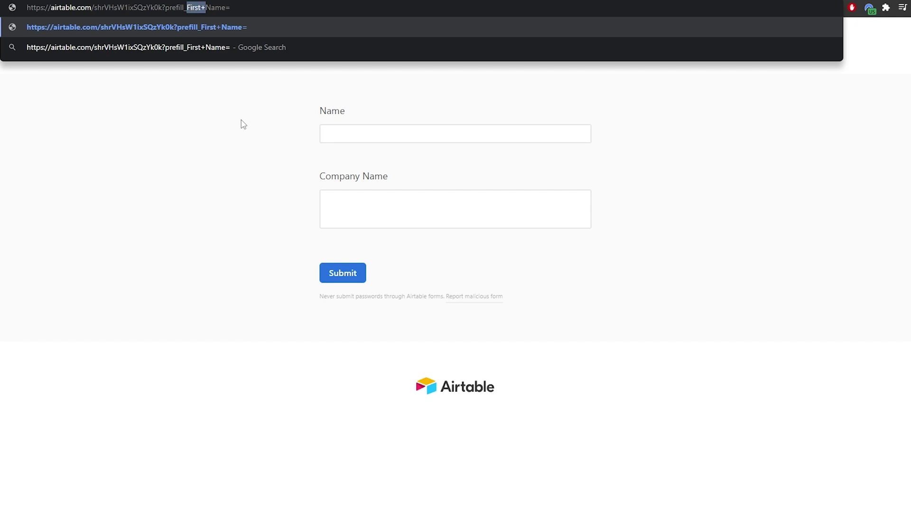
key("BackSpace")
left_click(218, 6)
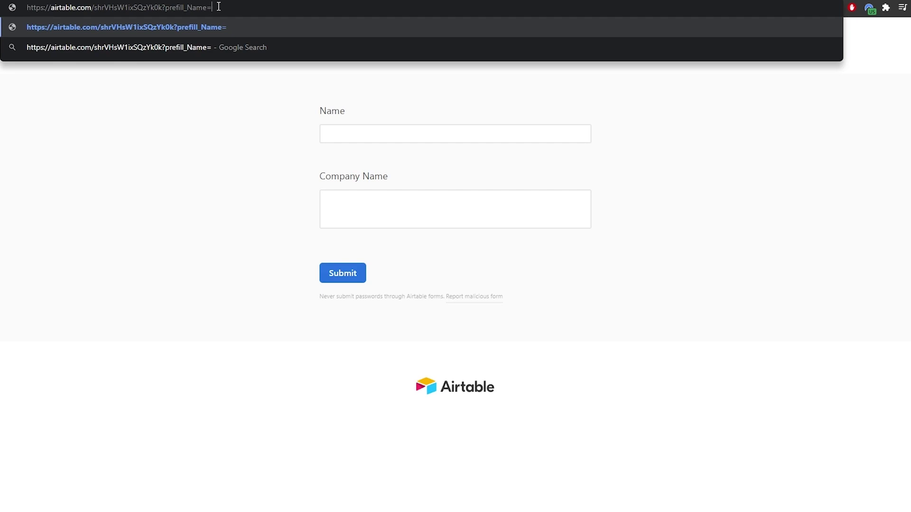
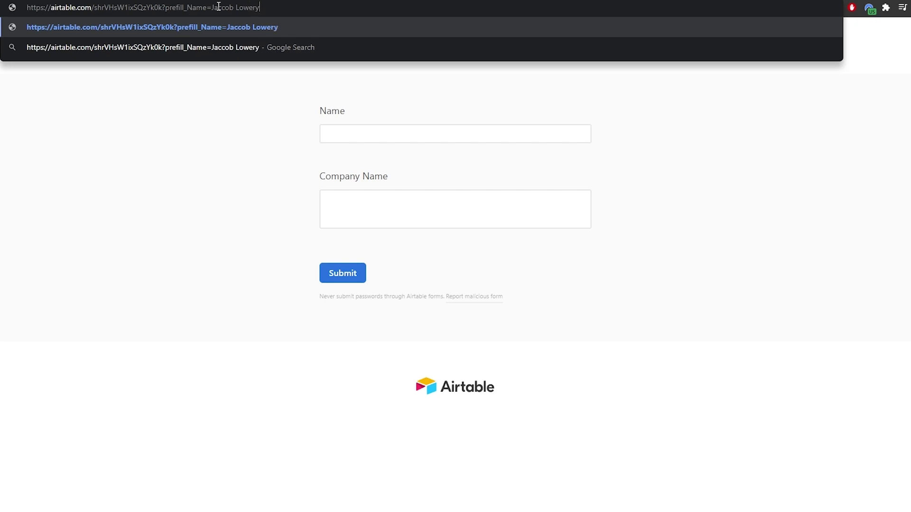
Add the contact's first and last name after prefill_Name= and reload the form.
key("Return")
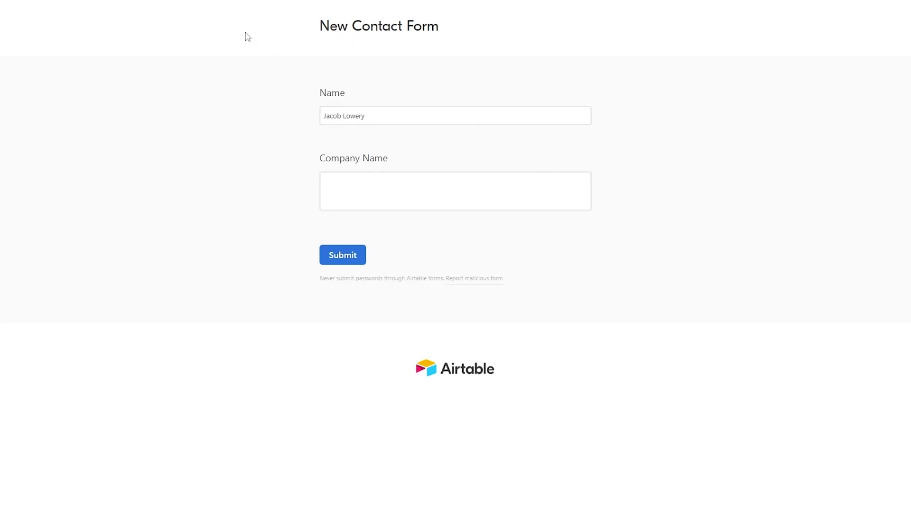
left_click(245, 8)
left_click(279, 8)
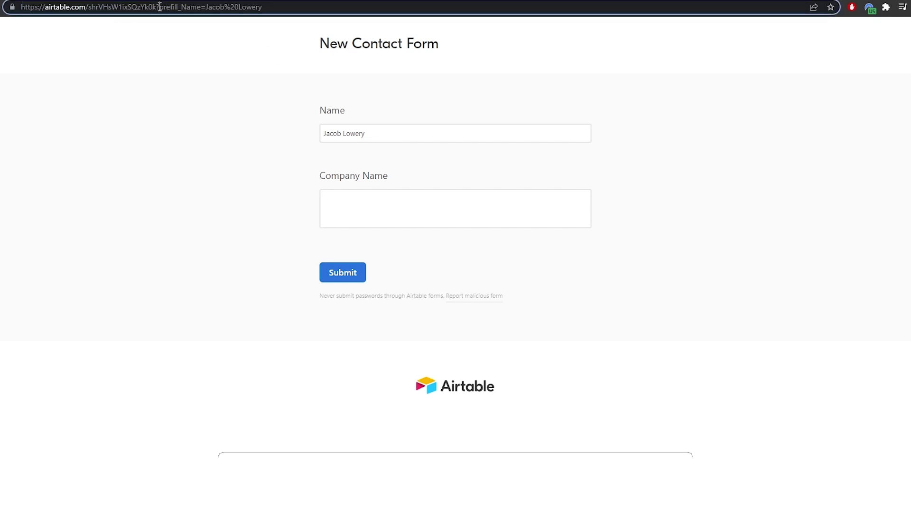
left_click_drag(157, 7, 263, 9)
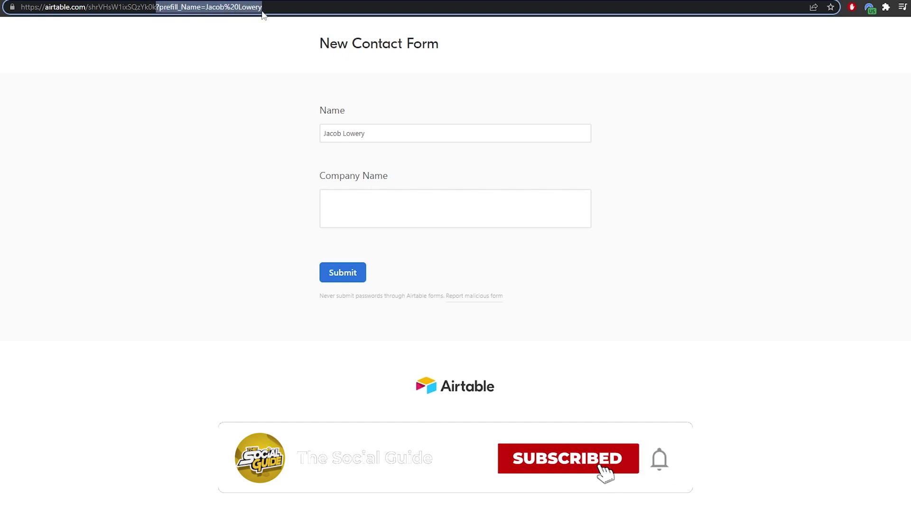
left_click(271, 8)
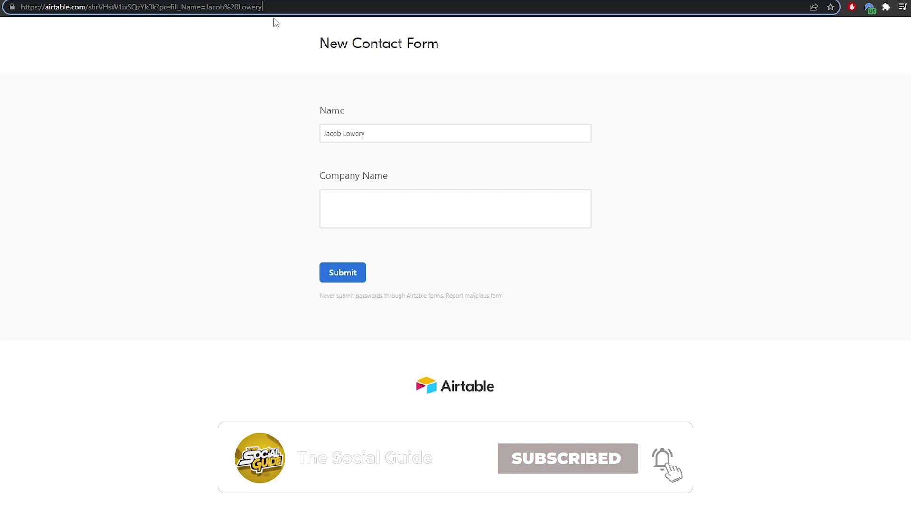
Append a Company Name prefill parameter with a company value containing '&' and reload.
type("&")
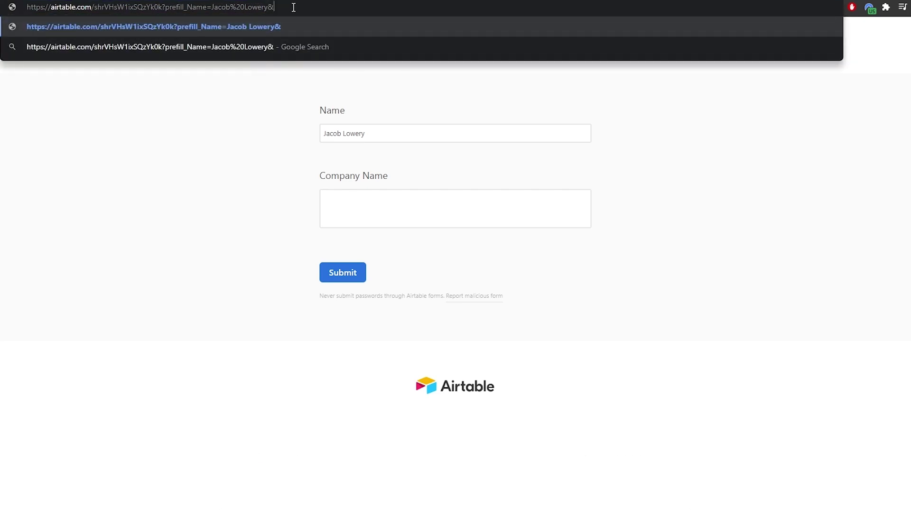
type("prefi")
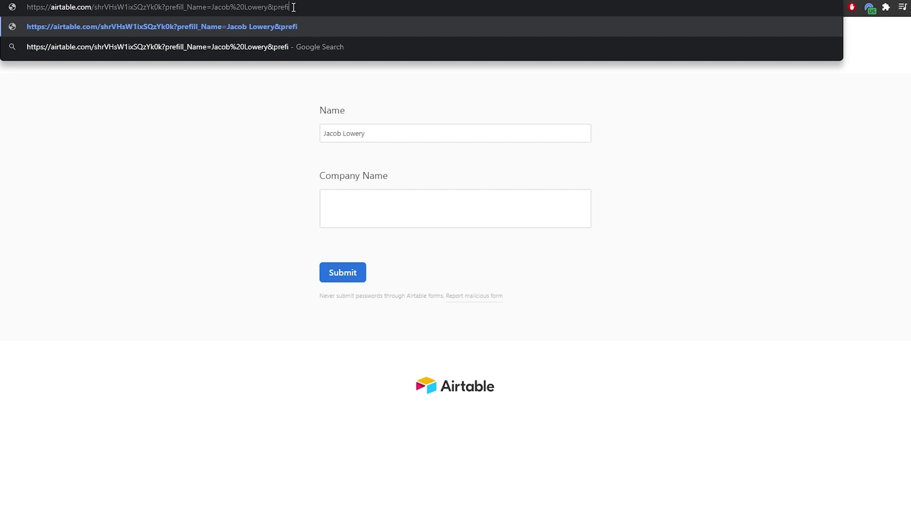
type("ll_Compan")
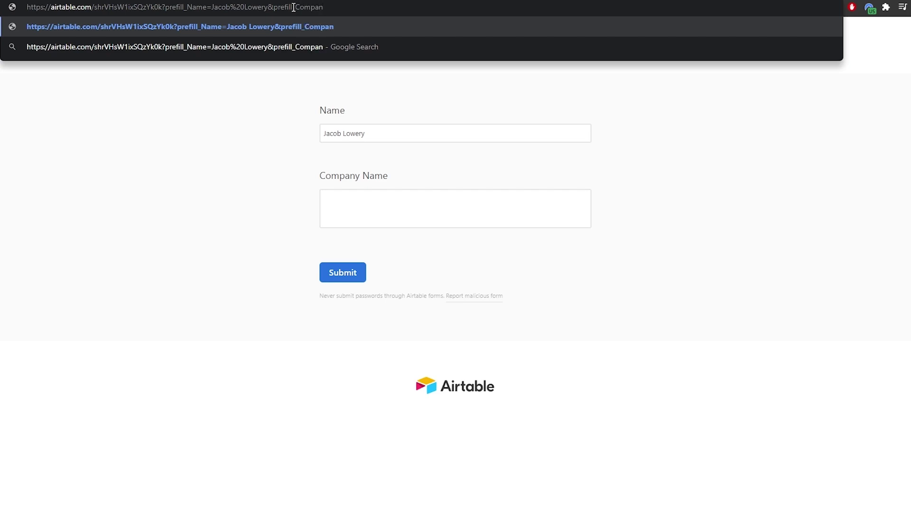
type("y")
type("=")
type("Name+")
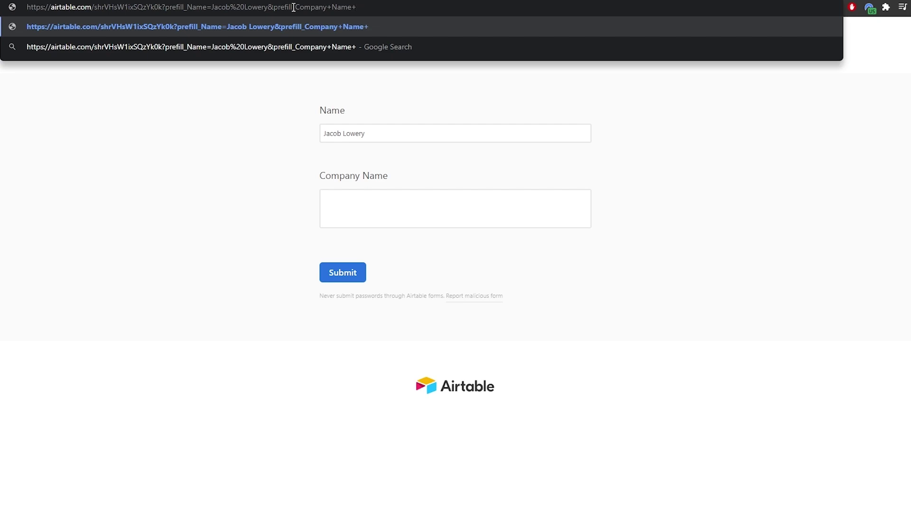
key("BackSpace")
type("=")
type("Jaco")
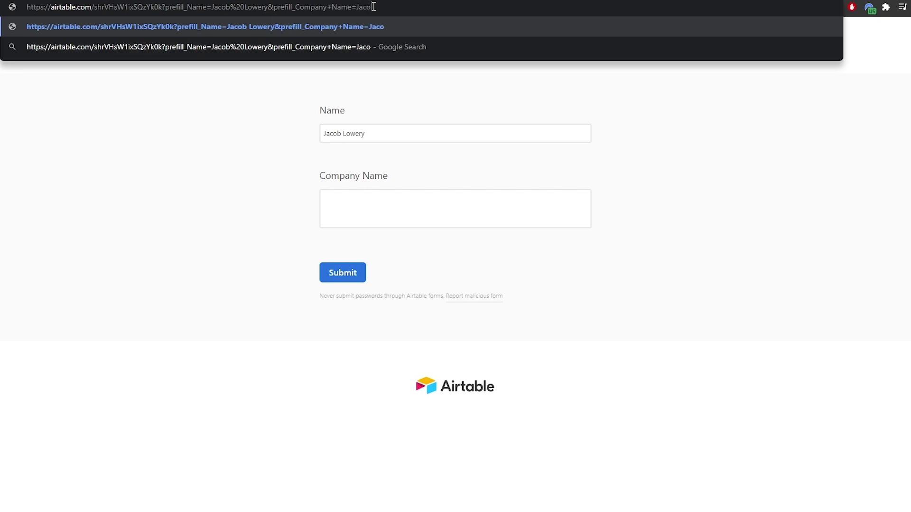
type("b & Co")
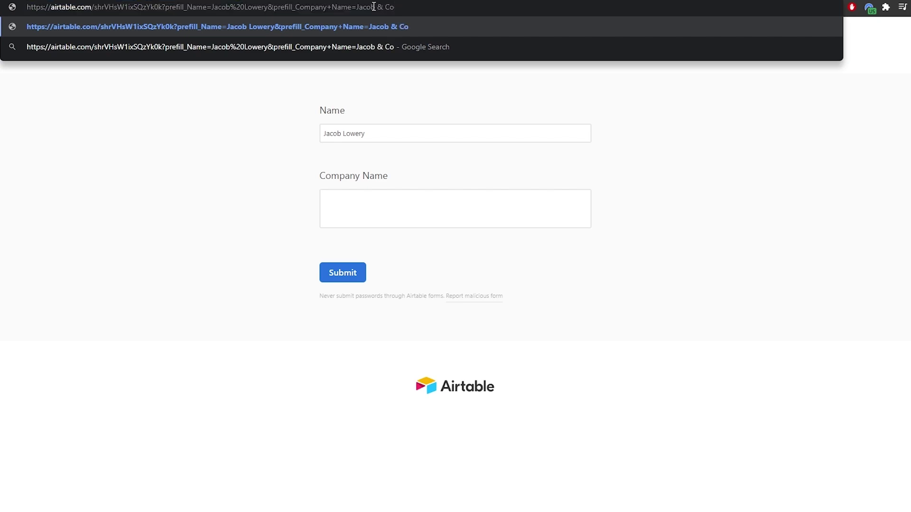
key("Return")
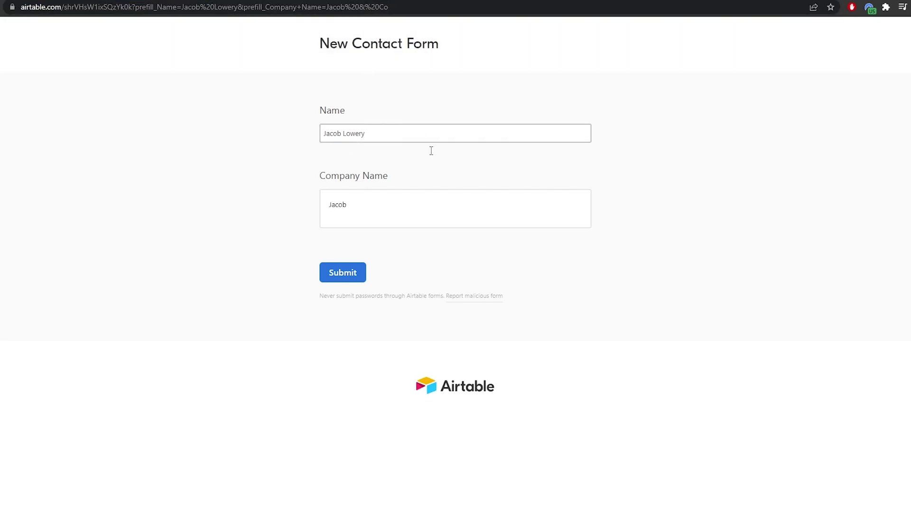
Replace the cut-off ampersand part of the company value with 'and Co' and reload the form.
left_click_drag(369, 7, 478, 10)
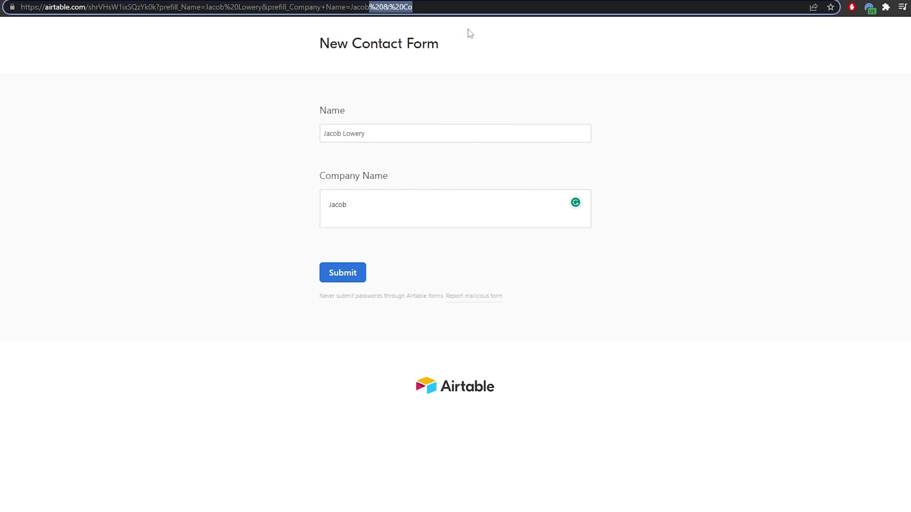
type("and Co")
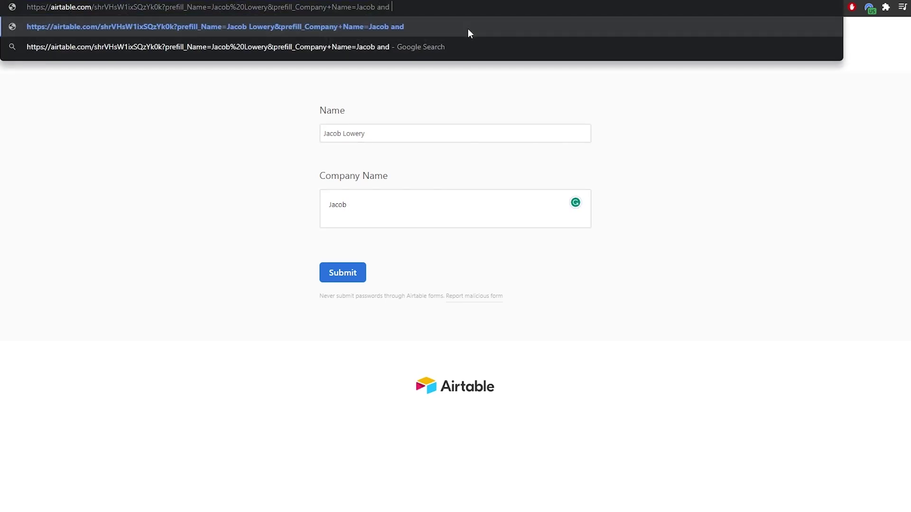
key("Return")
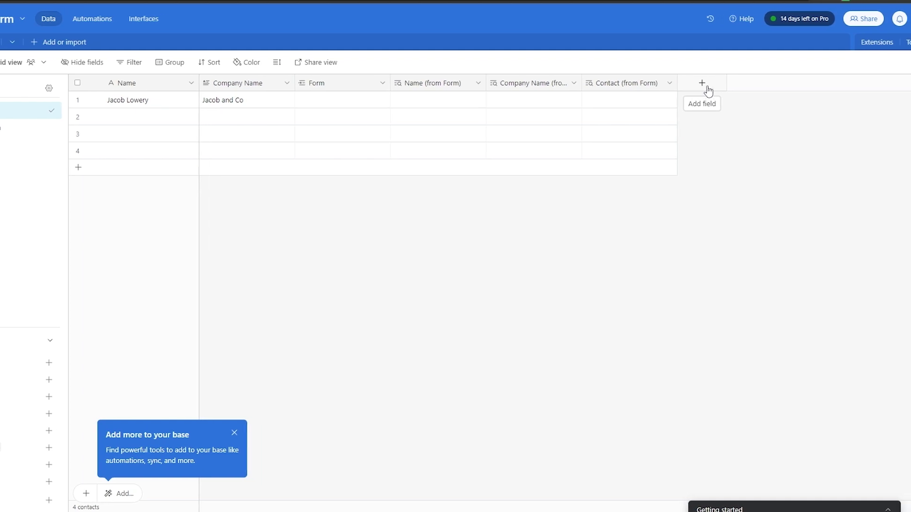
Create the Company Name (URL) formula field and move its column right after Company Name.
left_click(786, 88)
scroll(742, 366, "down", 3)
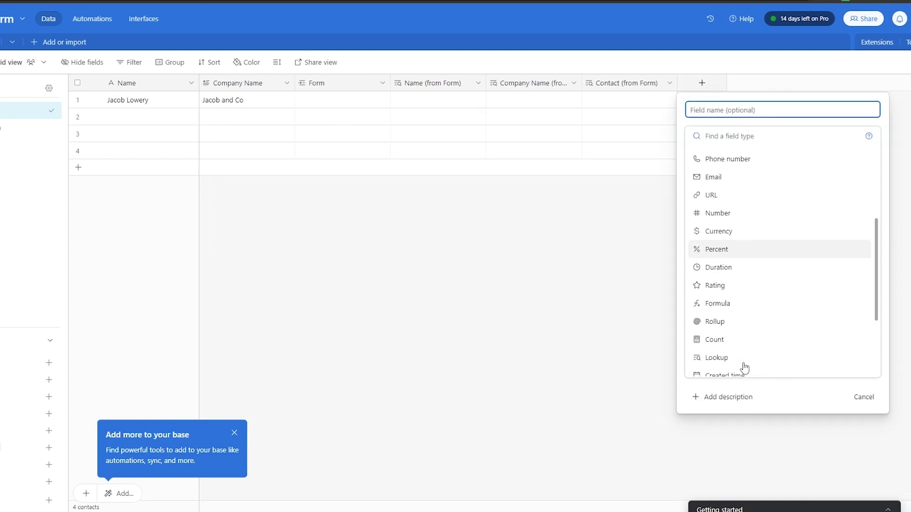
scroll(742, 299, "down", 1)
scroll(744, 361, "up", 2)
scroll(742, 351, "up", 2)
scroll(741, 351, "down", 2)
left_click(717, 355)
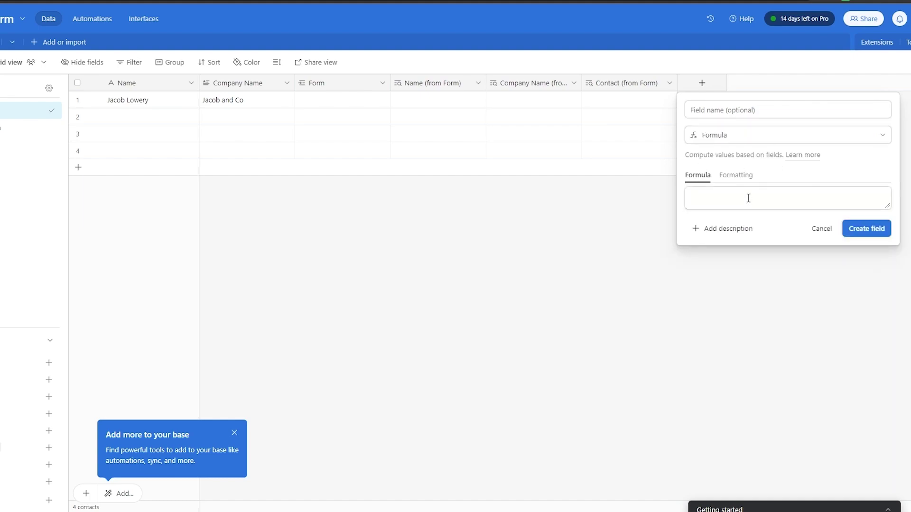
left_click(794, 160)
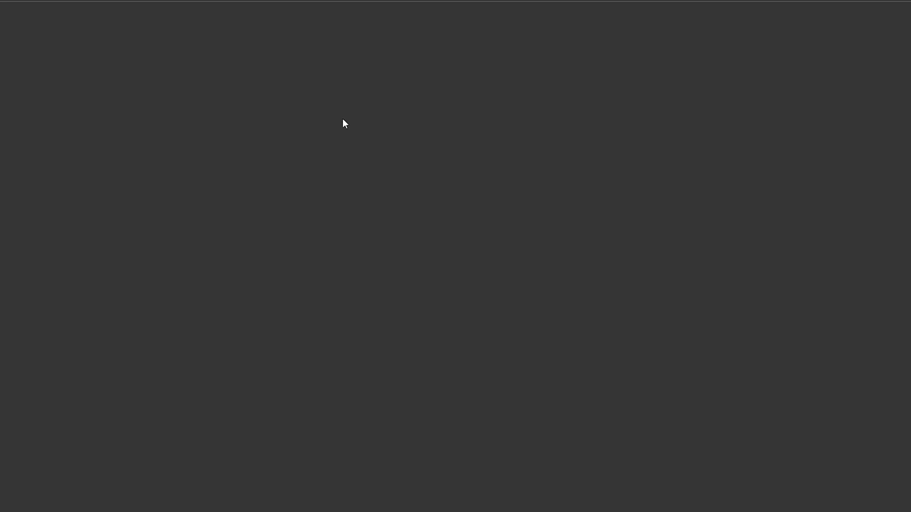
key("ctrl+w")
left_click(783, 83)
left_click_drag(783, 83, 412, 98)
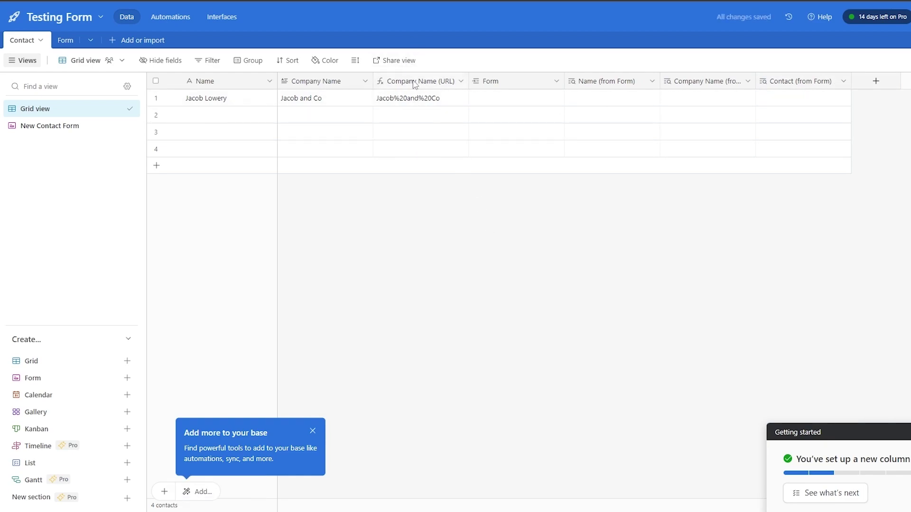
Create a Calculation formula field with ENCODE_URL_COMPONENT({Company Name}).
left_click(876, 81)
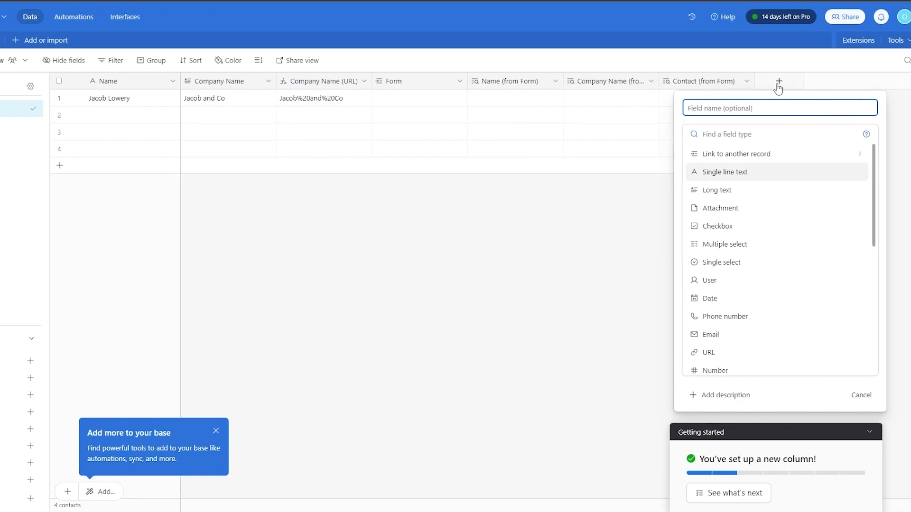
scroll(714, 352, "down", 2)
scroll(715, 359, "down", 1)
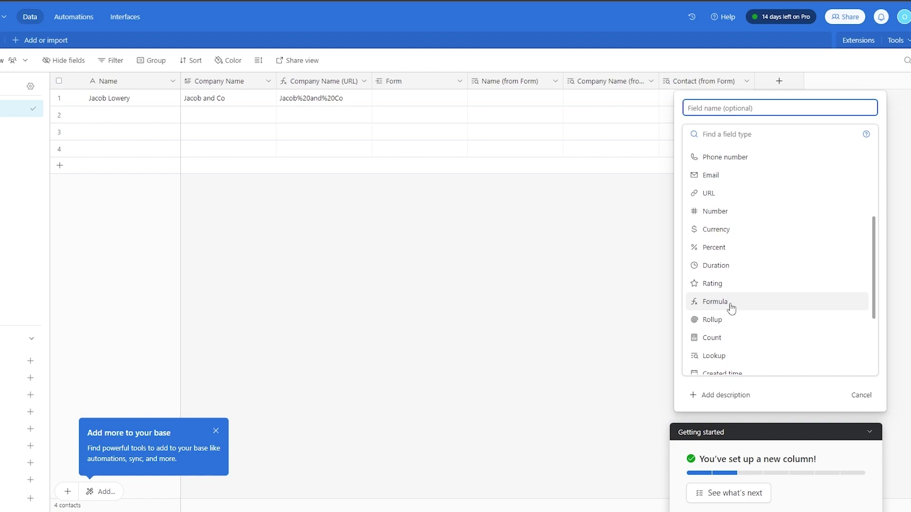
left_click(715, 303)
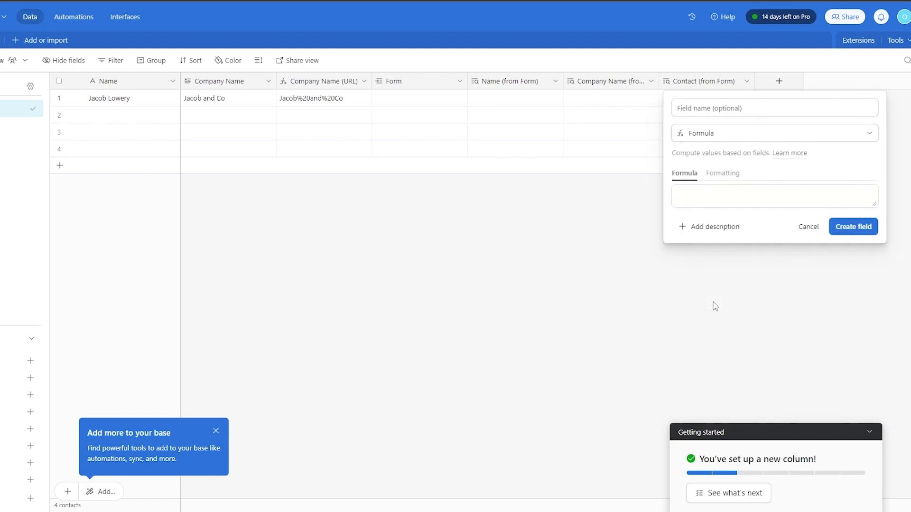
left_click(714, 196)
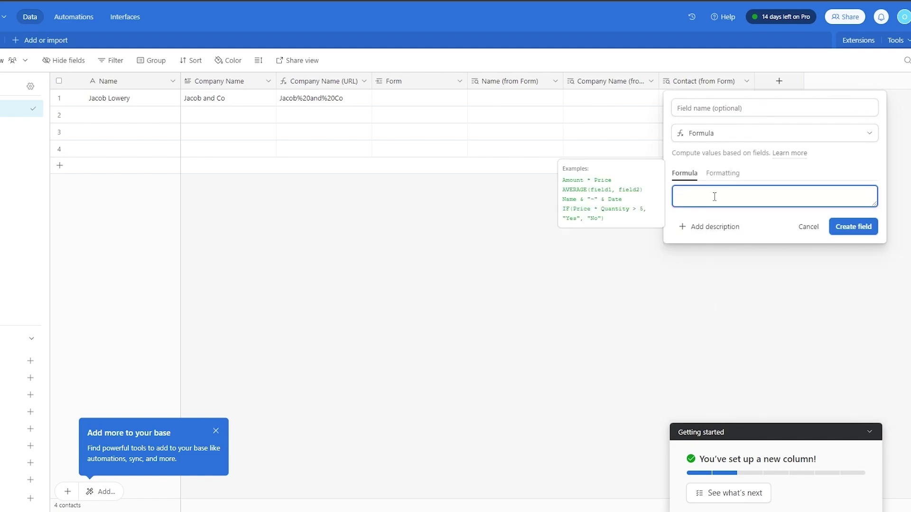
type("e")
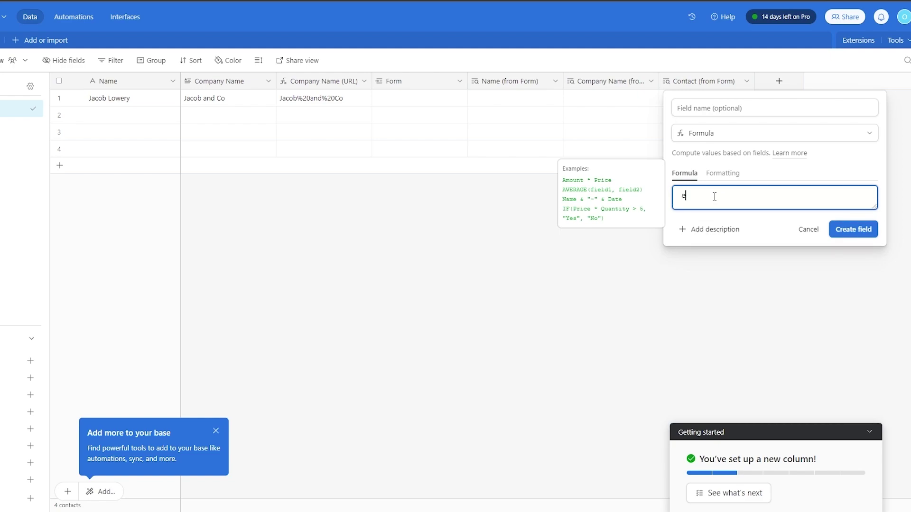
type("ncode")
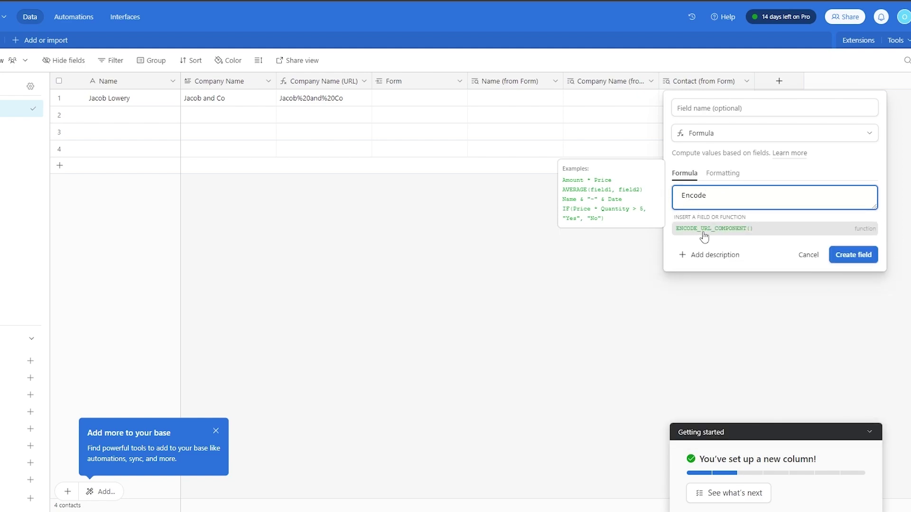
left_click(717, 232)
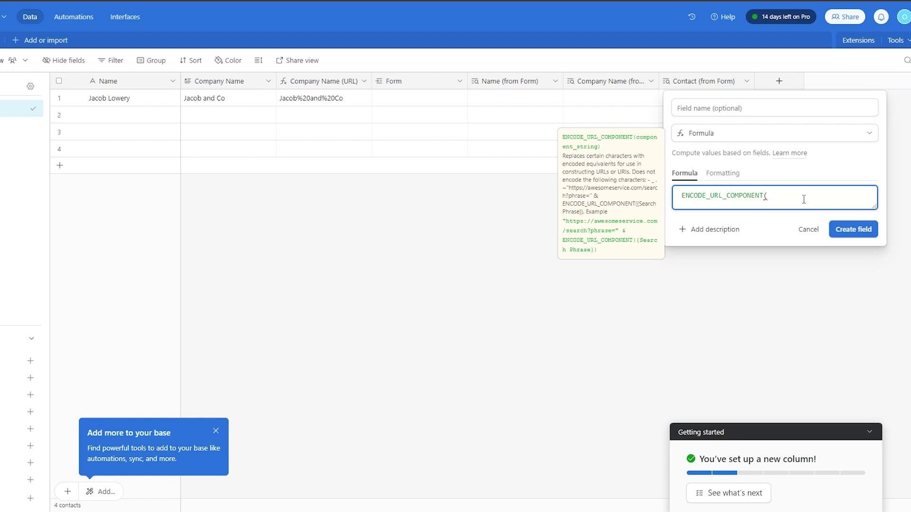
type("{")
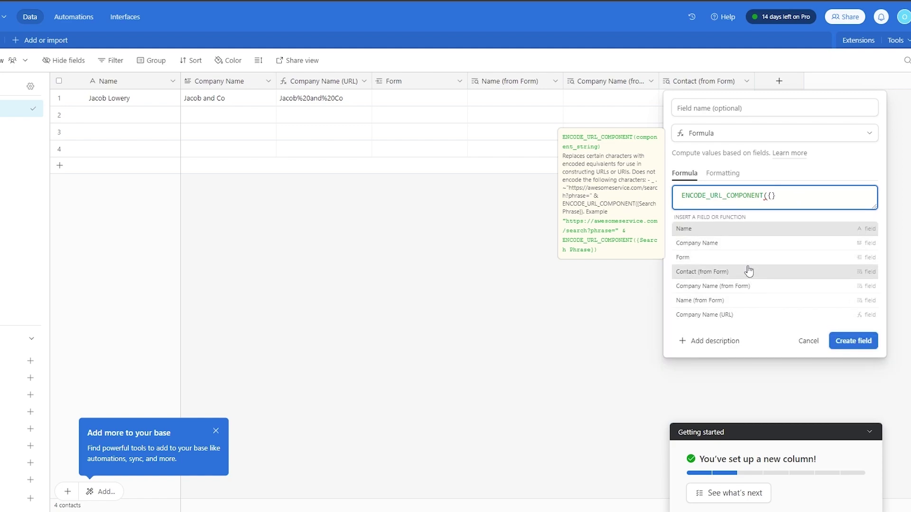
left_click(722, 247)
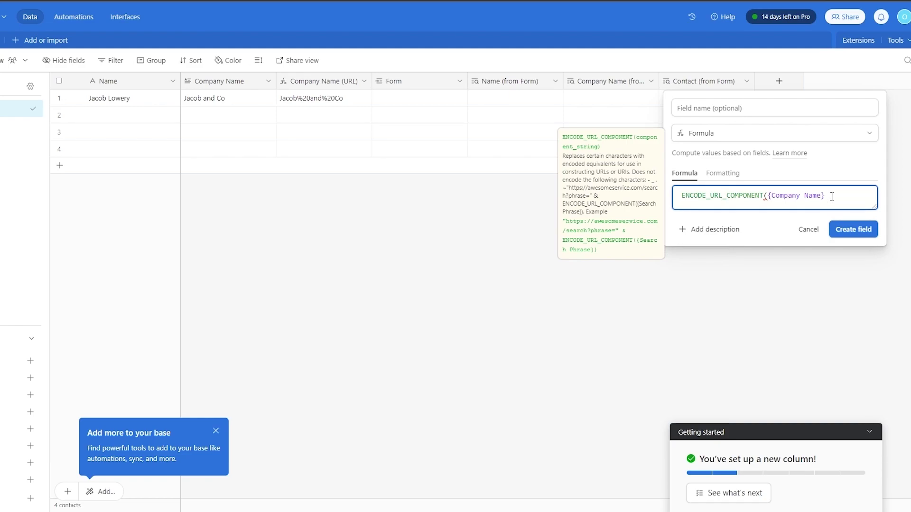
type(")")
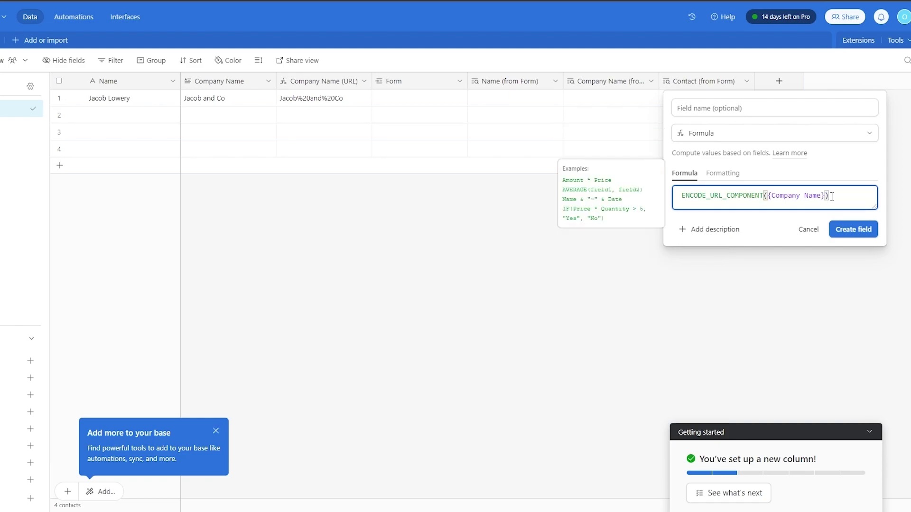
left_click(862, 235)
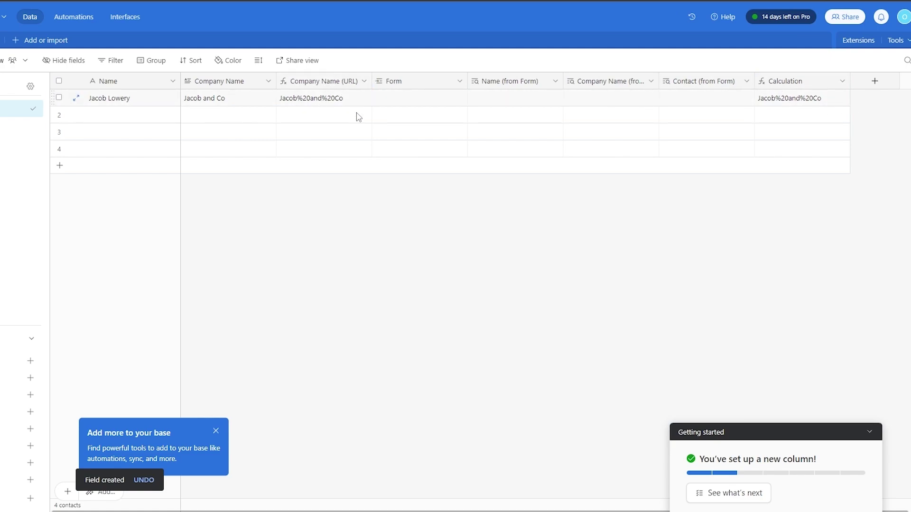
Delete the Calculation field, collapse the Getting started checklist and dismiss the 'Add more to your base' popup.
left_click(793, 83)
left_click(842, 81)
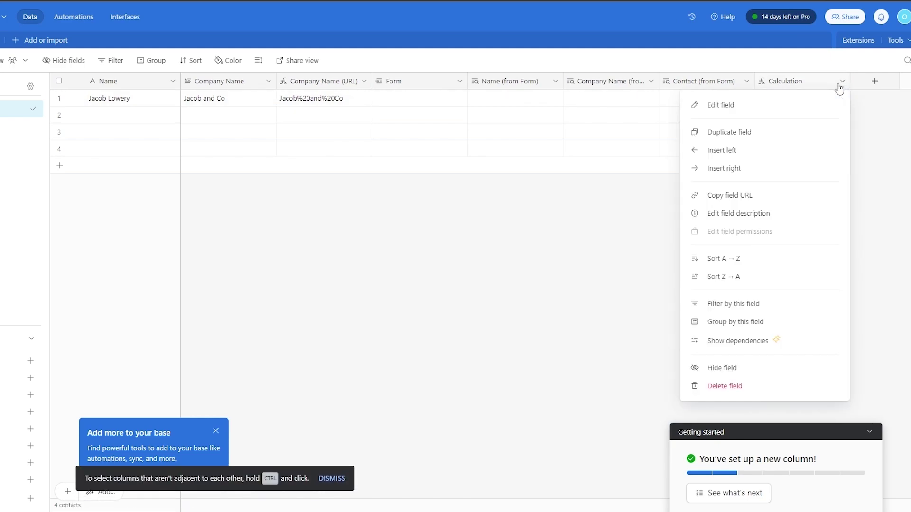
left_click(737, 387)
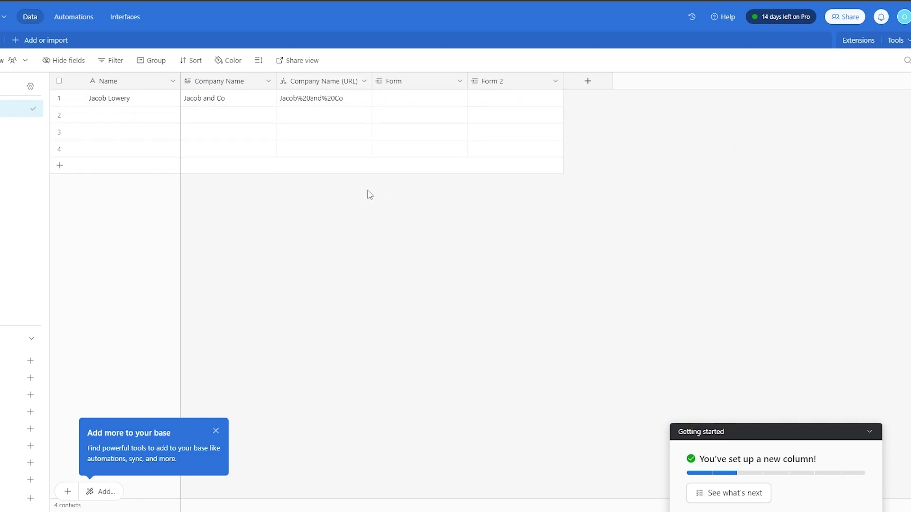
left_click(873, 430)
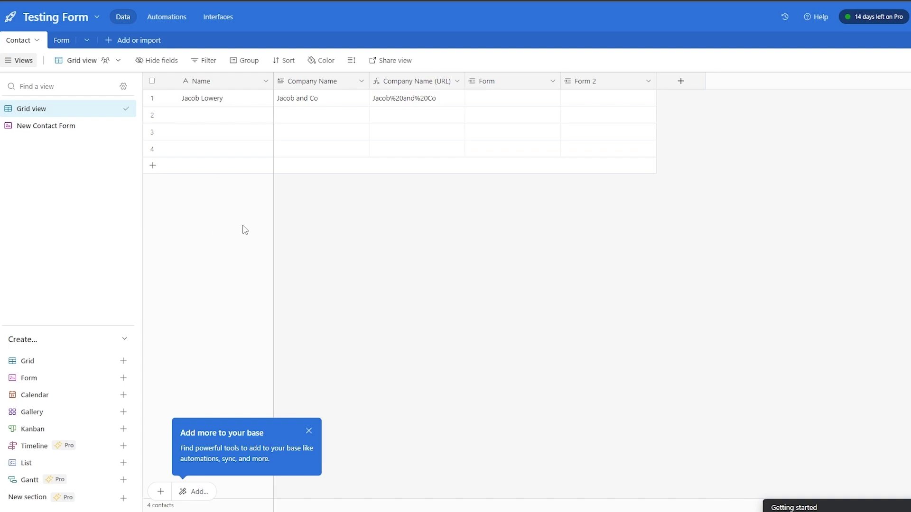
left_click(343, 447)
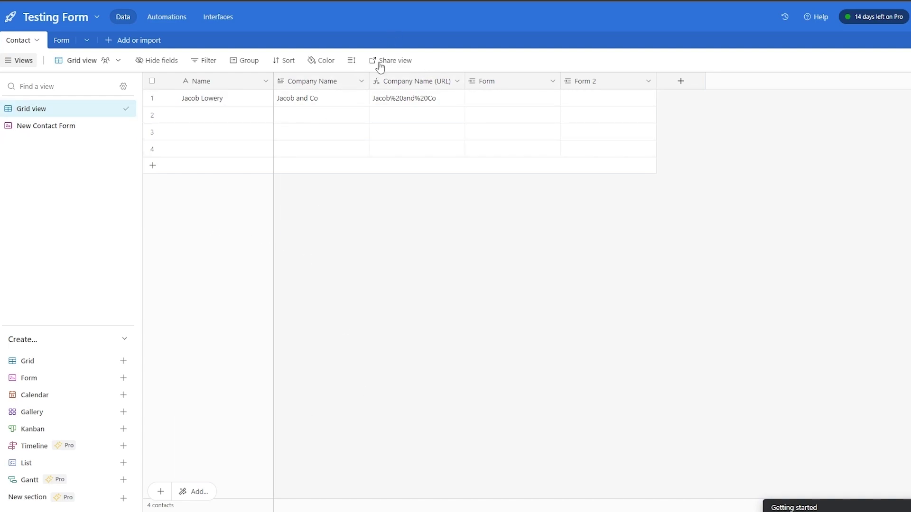
Open the New Contact Form publicly with ?prefill_Name= and the contact's name, fixing the 'prefiill' typo.
left_click(54, 127)
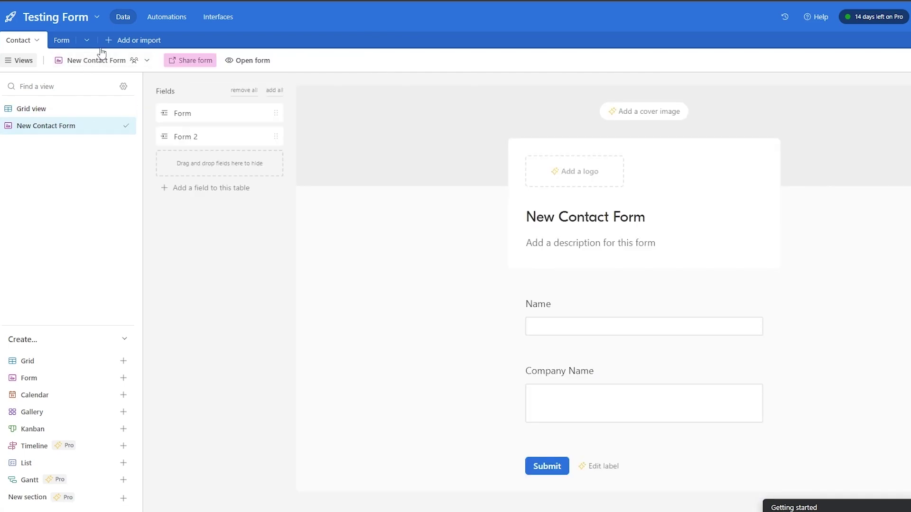
left_click(242, 61)
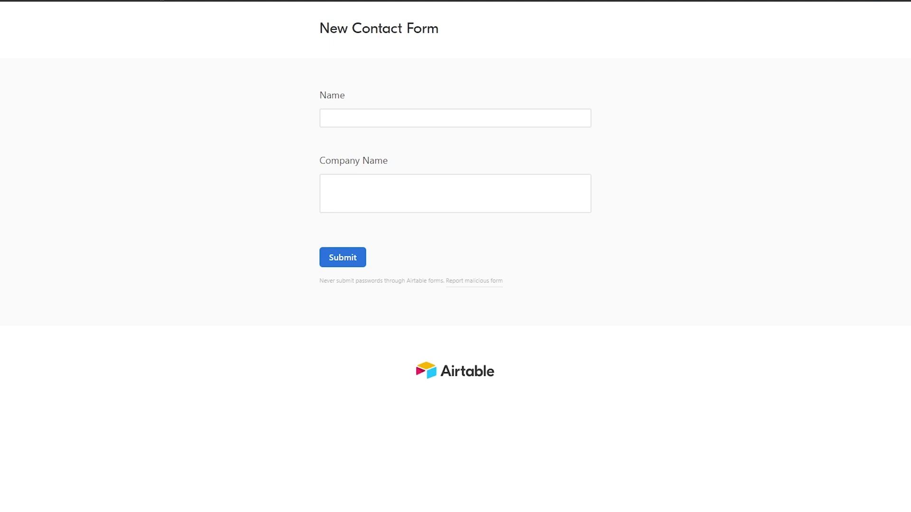
left_click(164, 7)
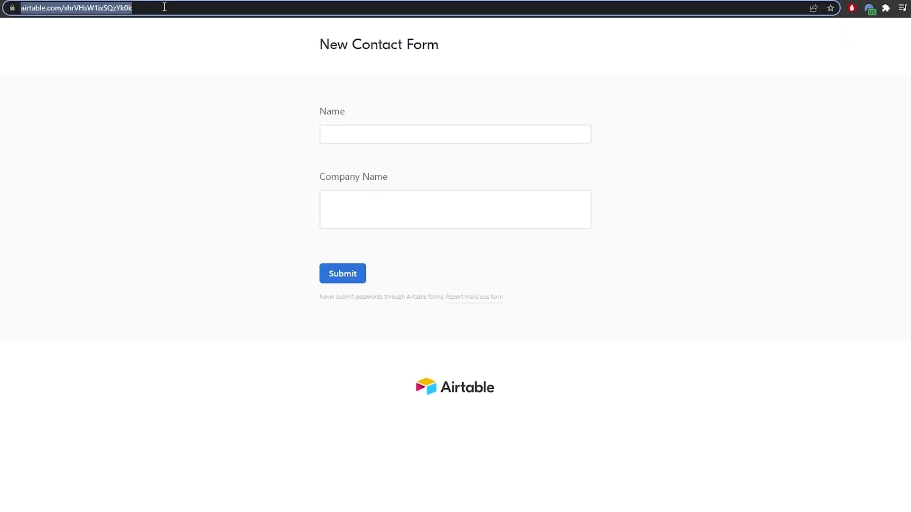
left_click(164, 7)
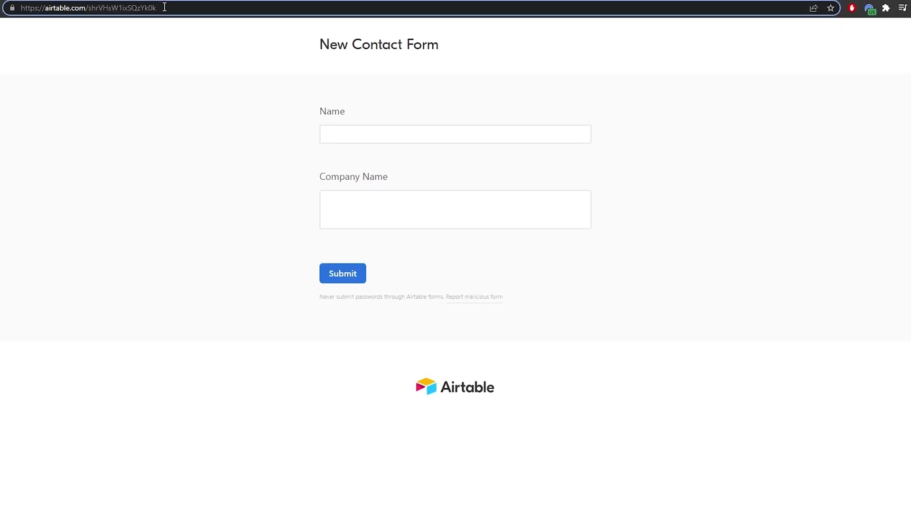
type("?")
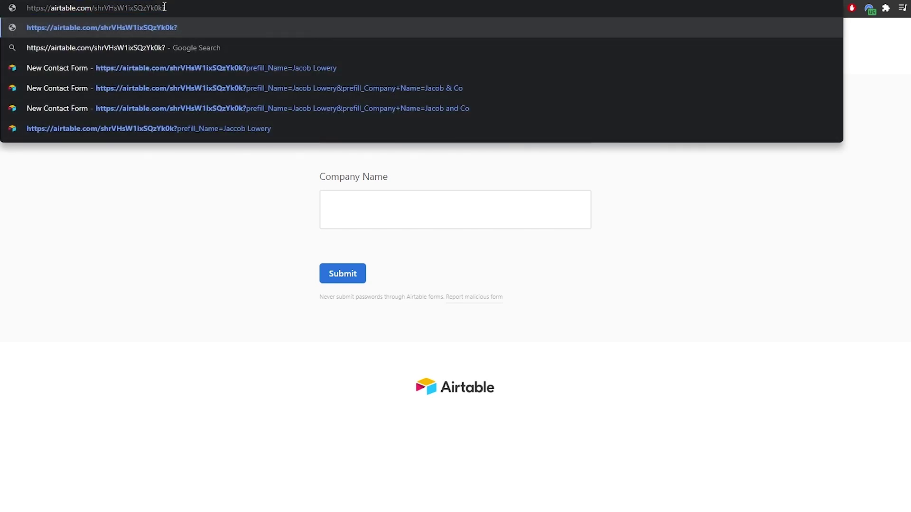
type("prefiill_")
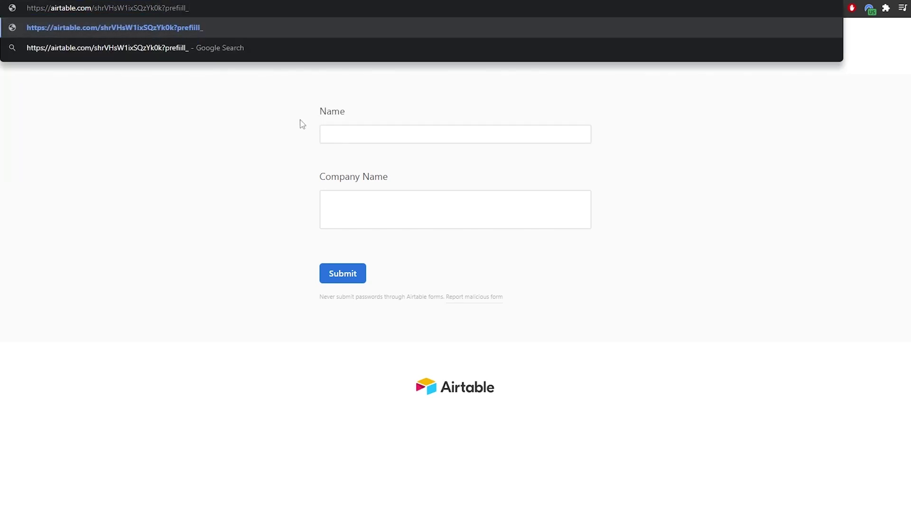
type("Name")
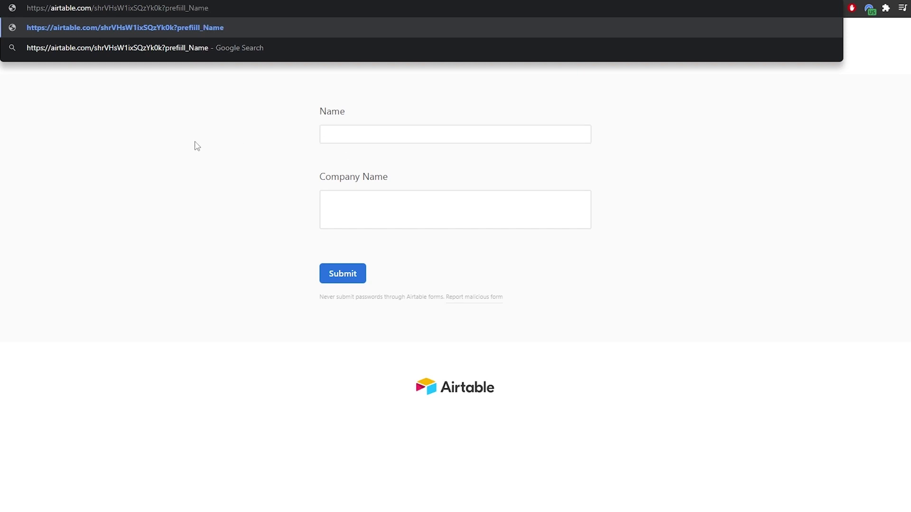
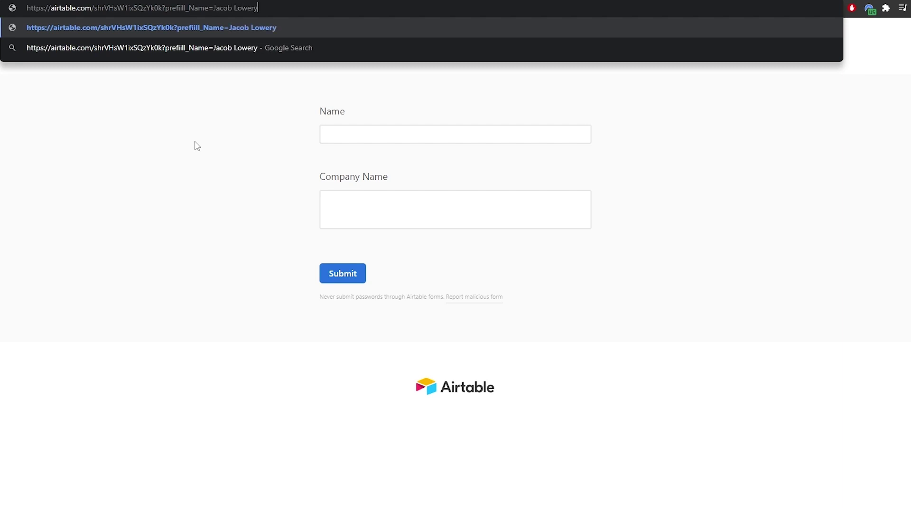
key("Return")
left_click(309, 14)
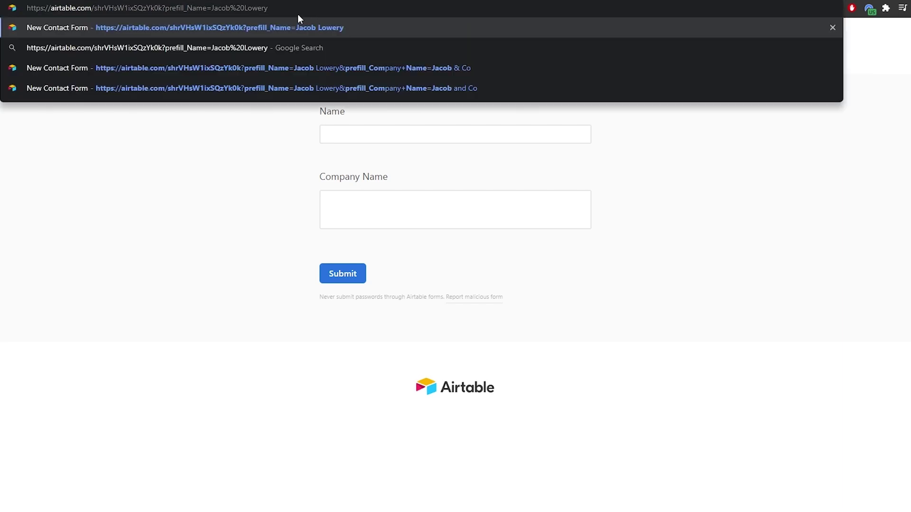
left_click(175, 8)
key("Return")
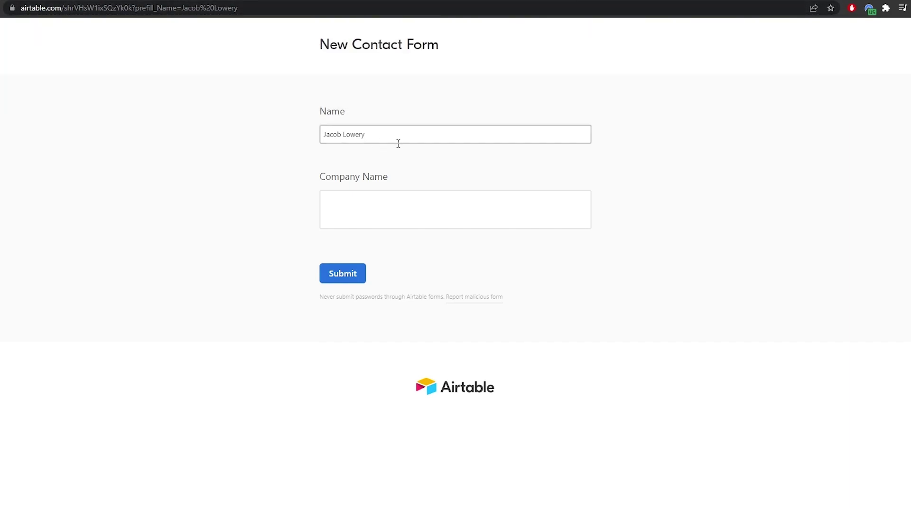
left_click(237, 8)
left_click(225, 8)
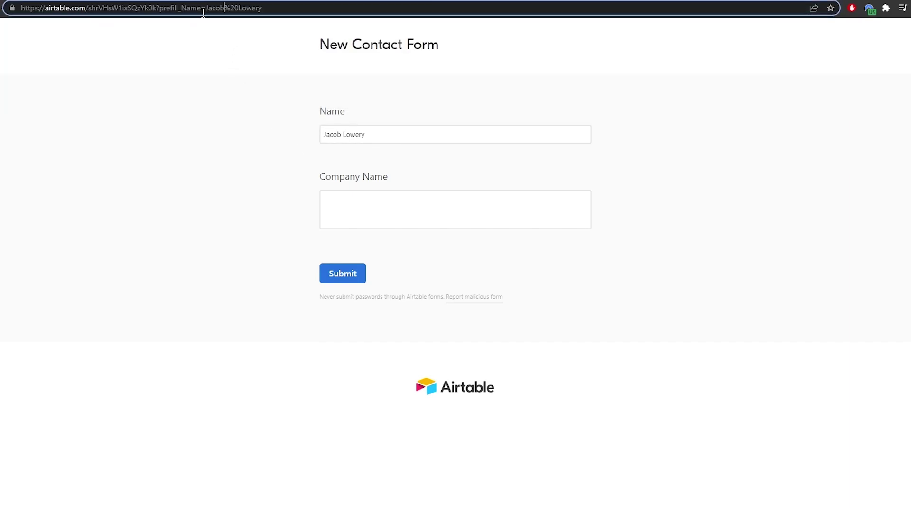
left_click_drag(227, 8, 235, 8)
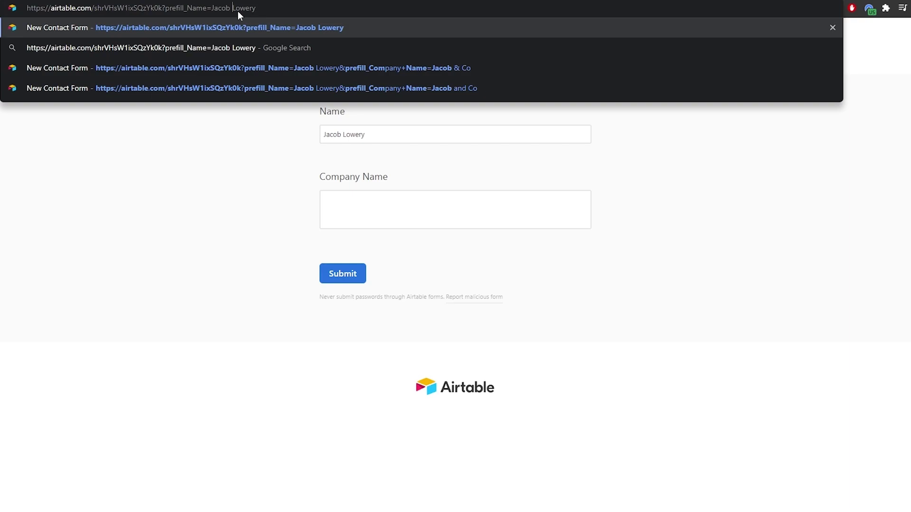
key("Return")
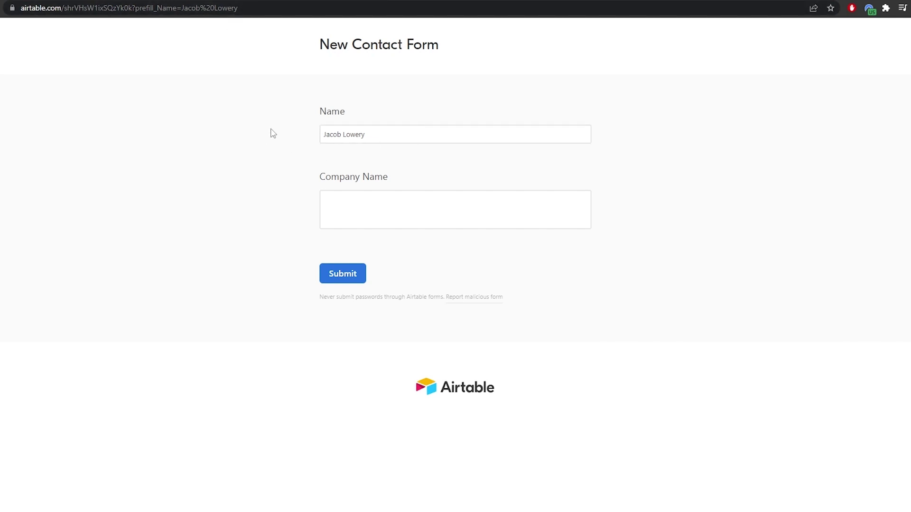
left_click(248, 8)
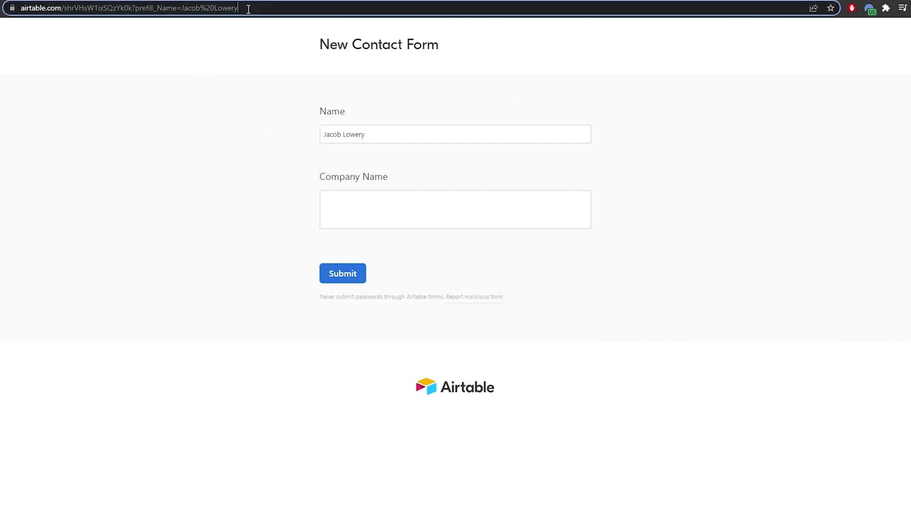